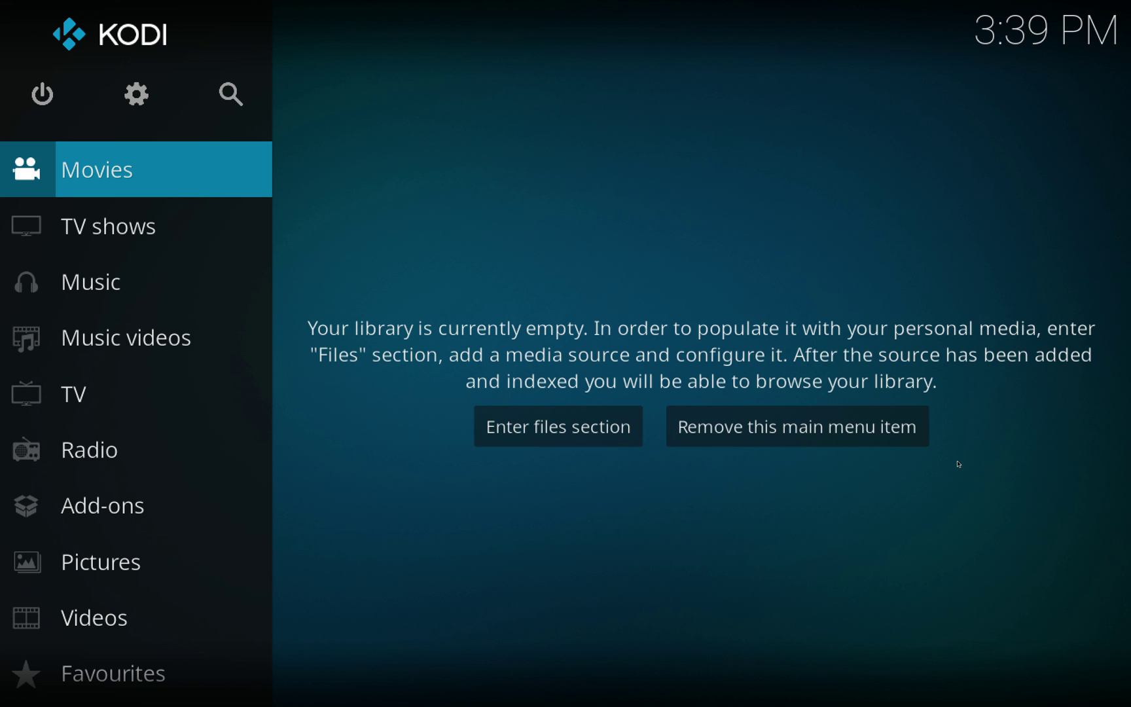
Open the Add-ons section from the home screen.
key(Down)
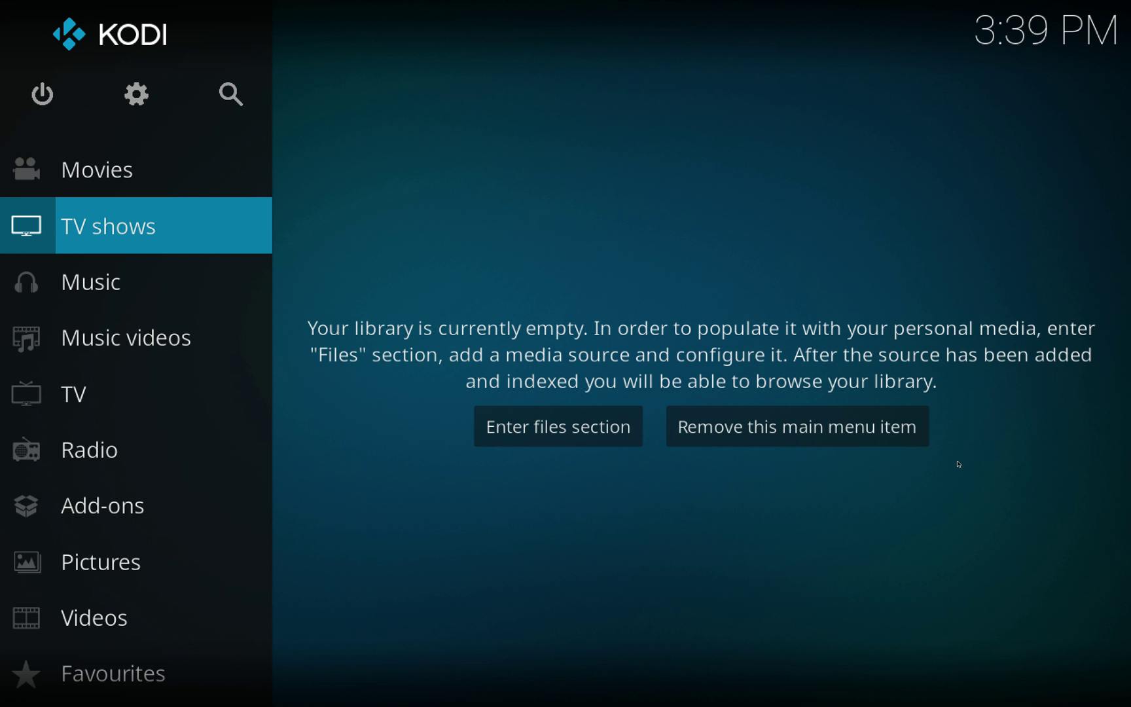
key(Down)
key(Down)
key(Down)
key(Down)
key(Down)
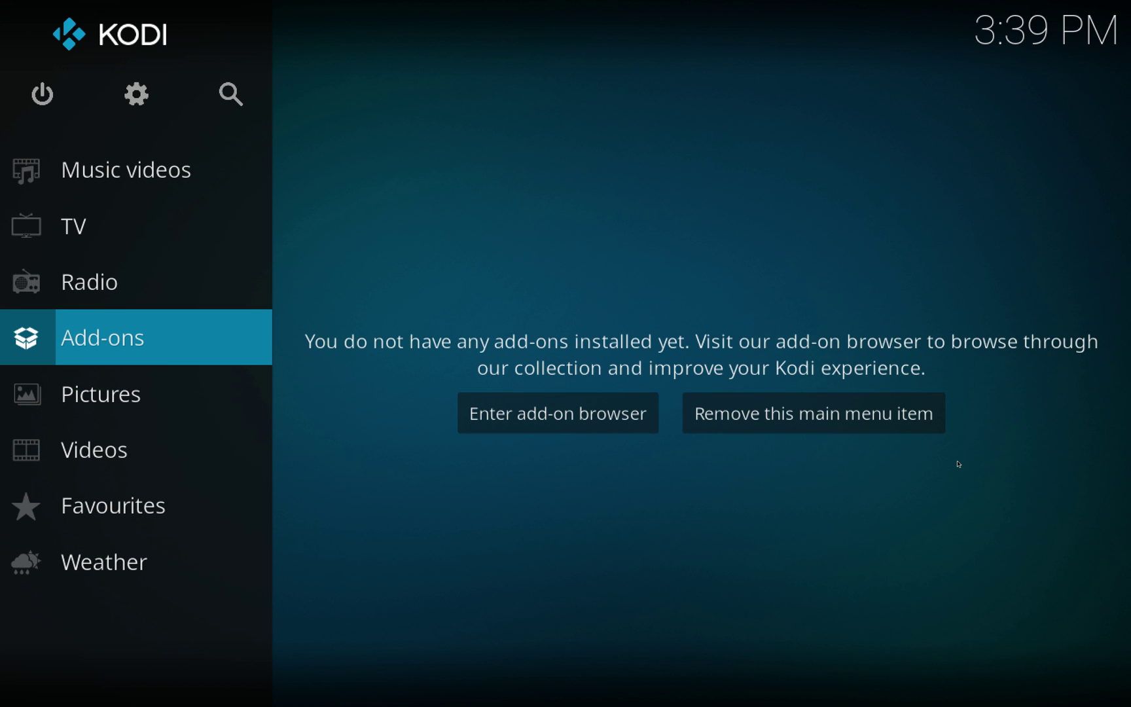
key(Return)
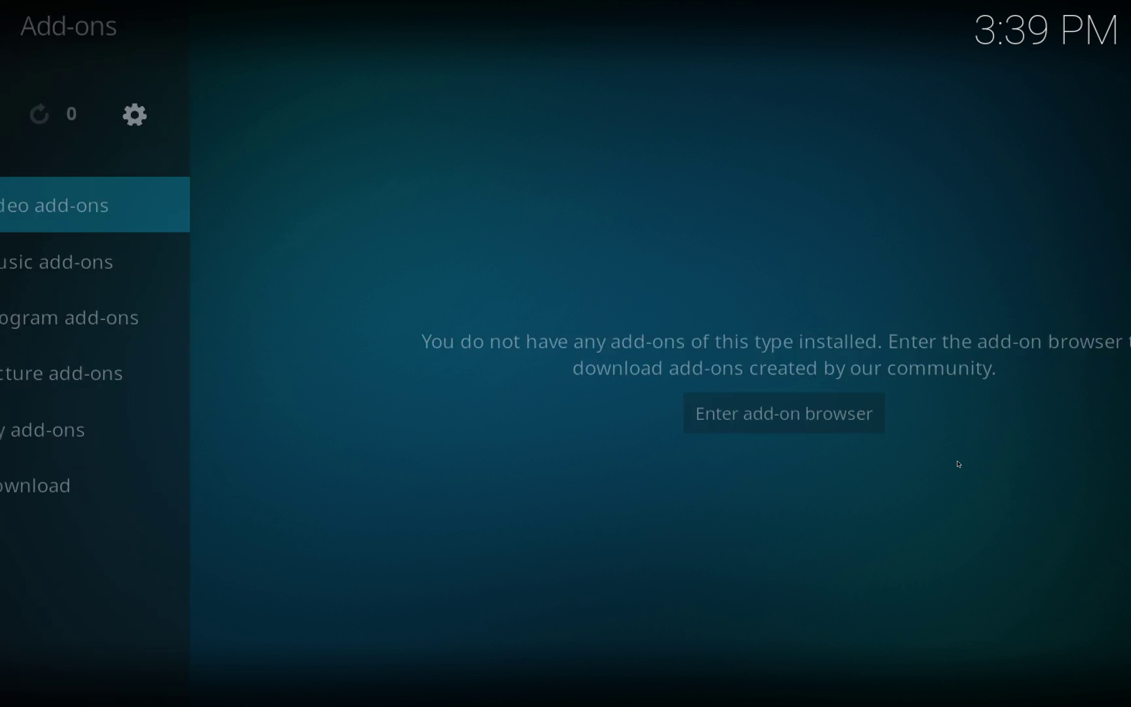
Open the add-on download section listing the categories of all repositories.
key(Up)
key(Up)
key(Down)
key(Down)
key(Down)
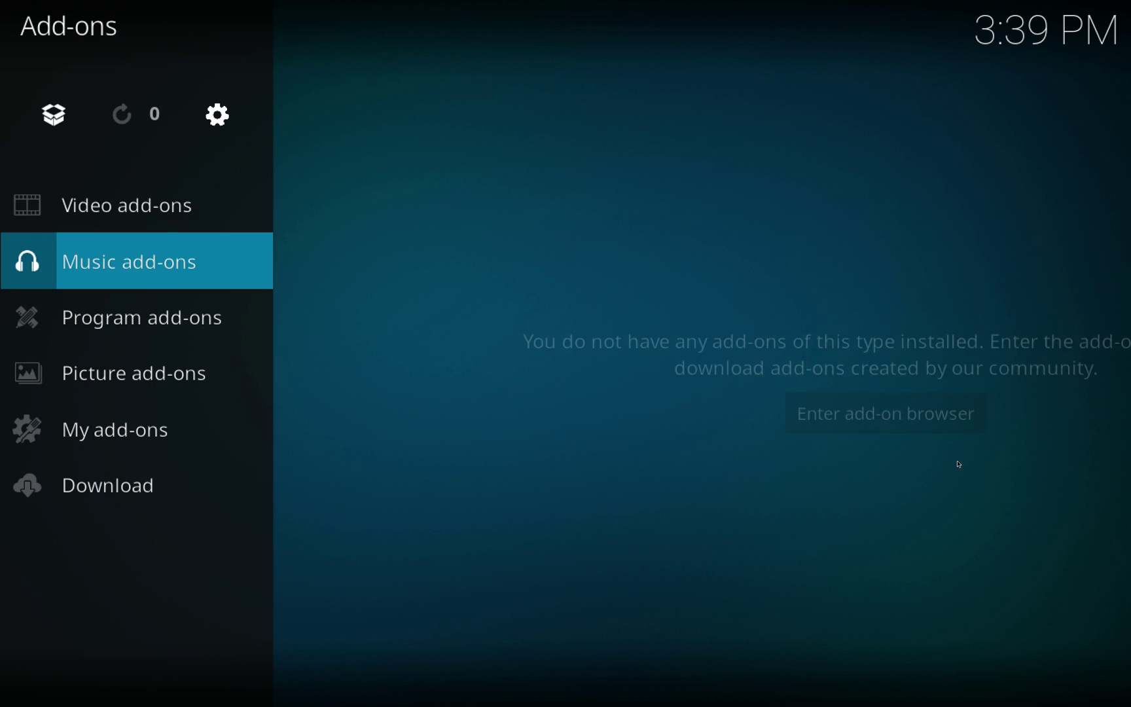
key(Up)
key(Up)
key(Up)
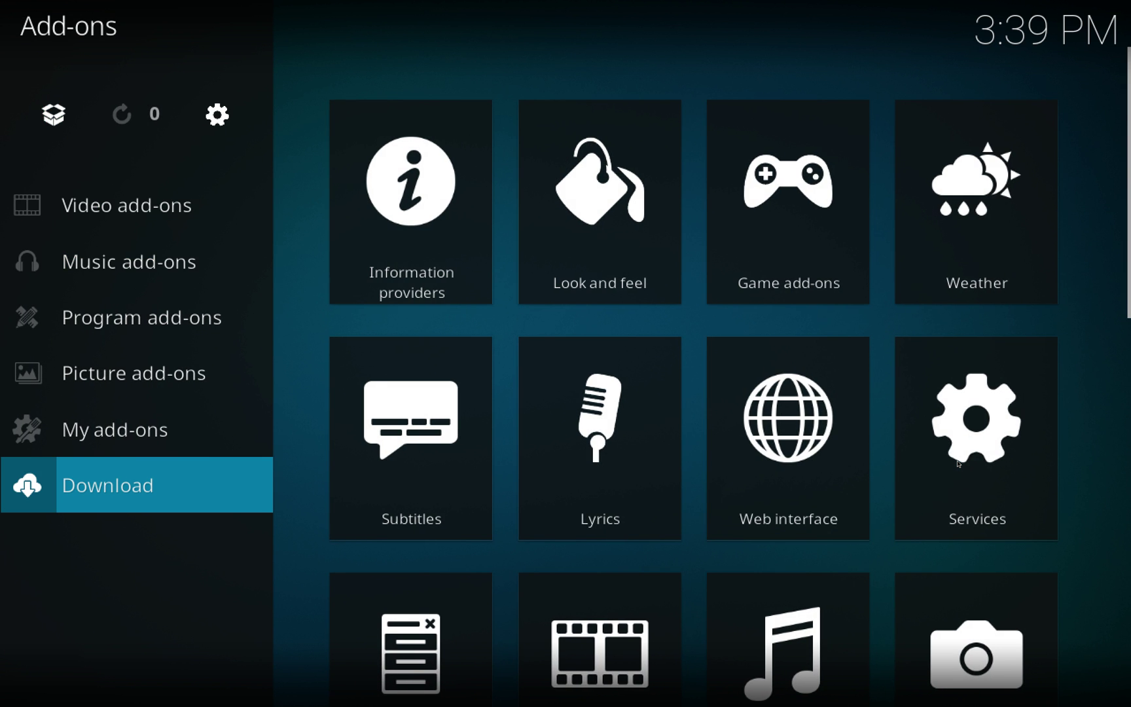
key(Return)
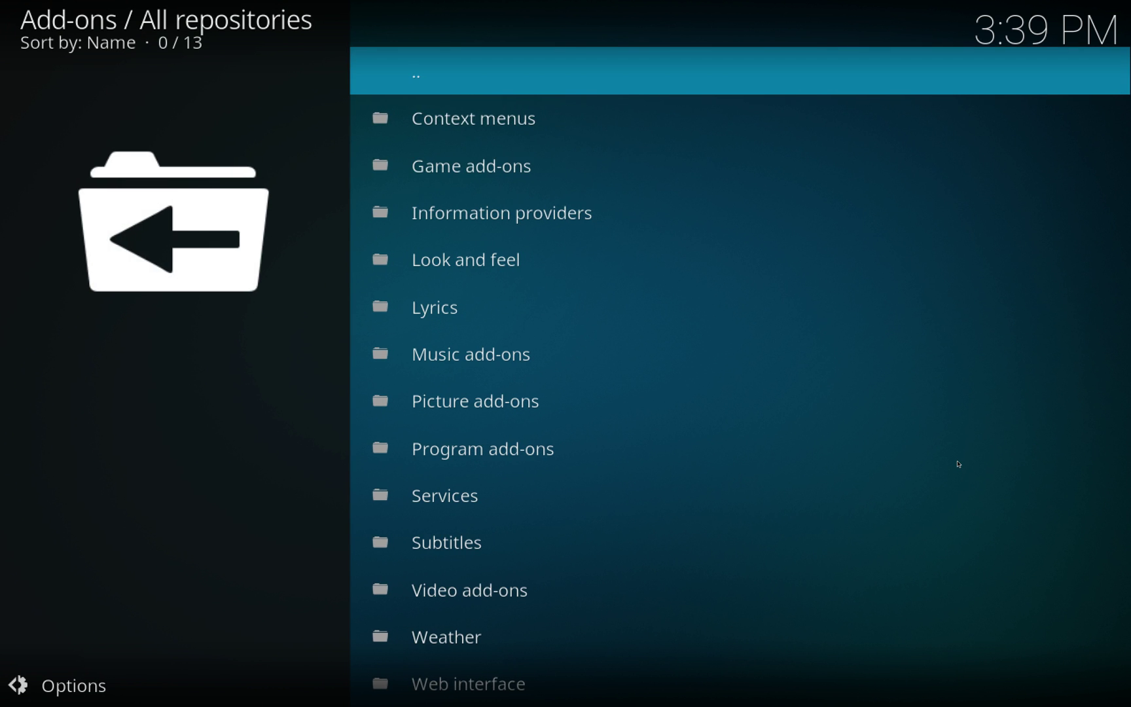
Open the Program add-ons category in the repository list.
key(Down)
key(Down)
key(Down)
key(Down)
key(Down)
key(Down)
key(Down)
key(Down)
key(Down)
key(Up)
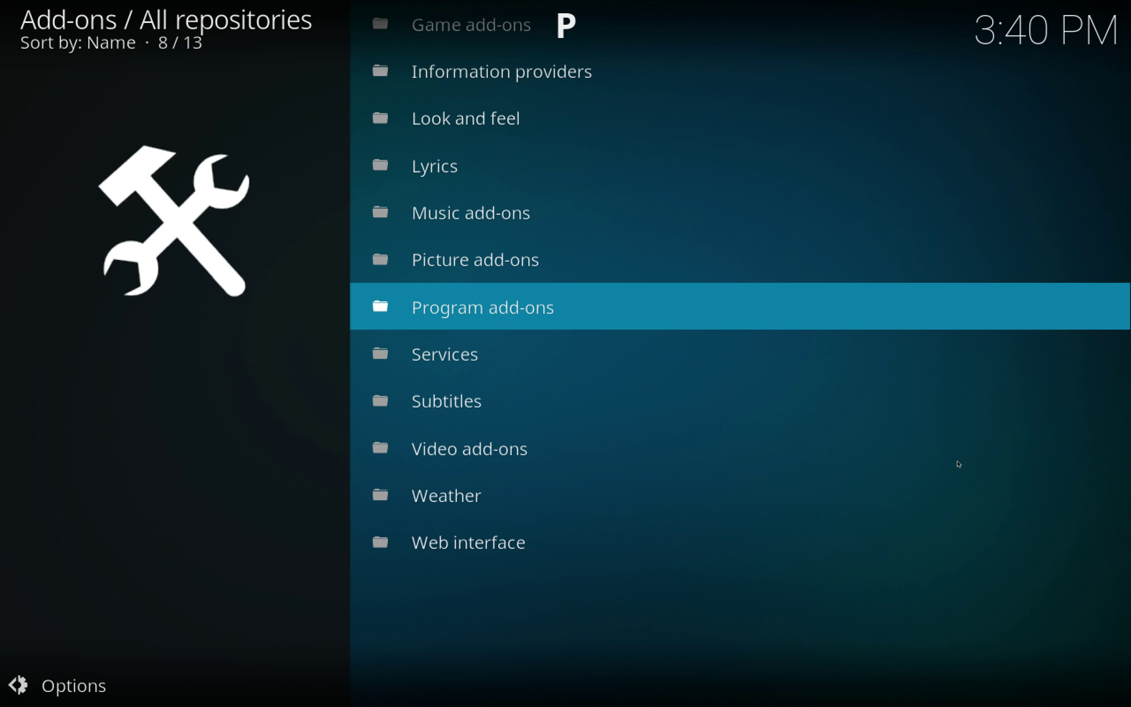
key(Return)
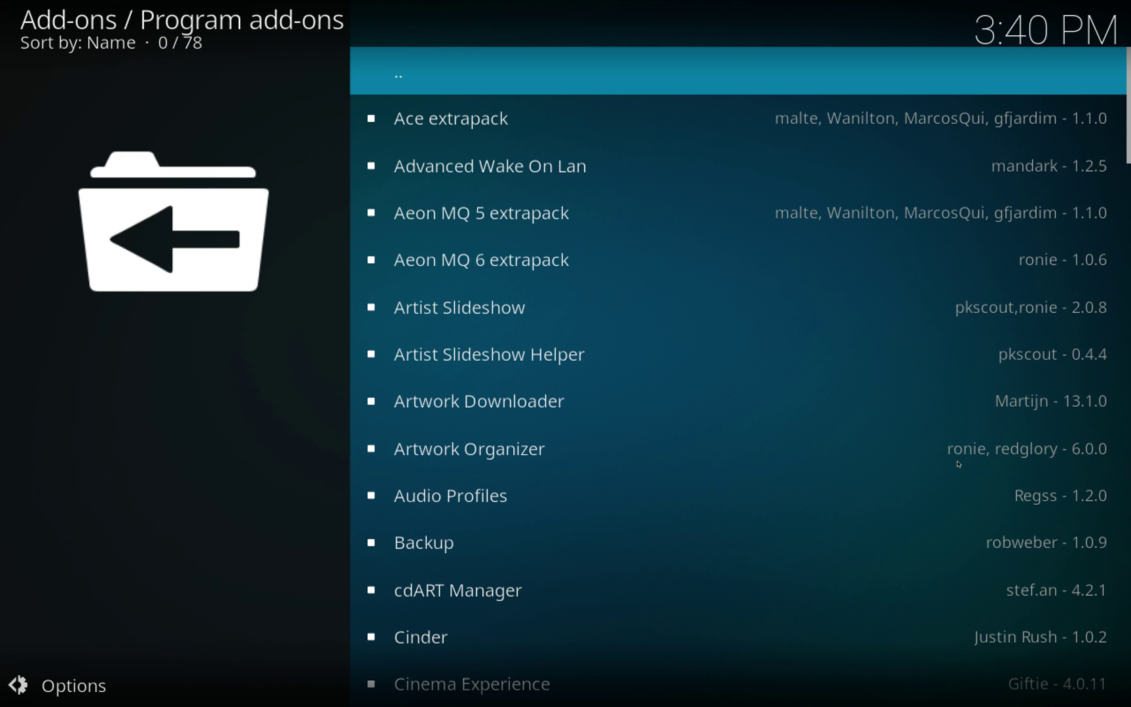
Find Keymap Editor among the program add-ons and install it.
key(k)
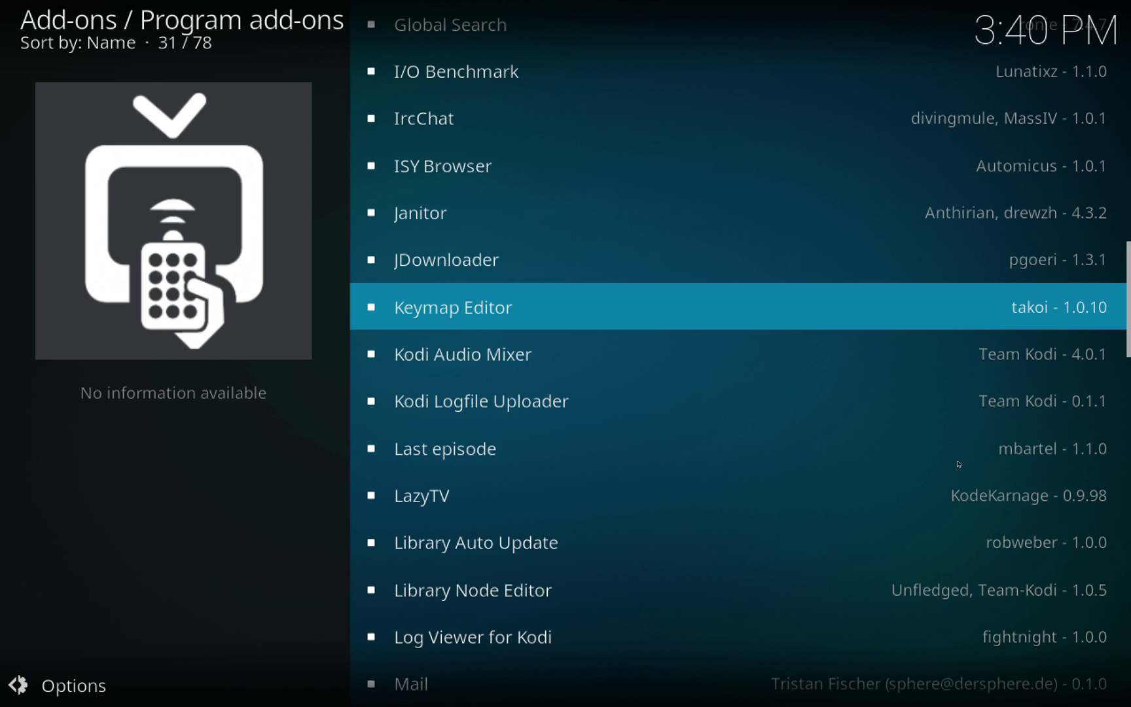
key(Down)
key(Up)
key(Return)
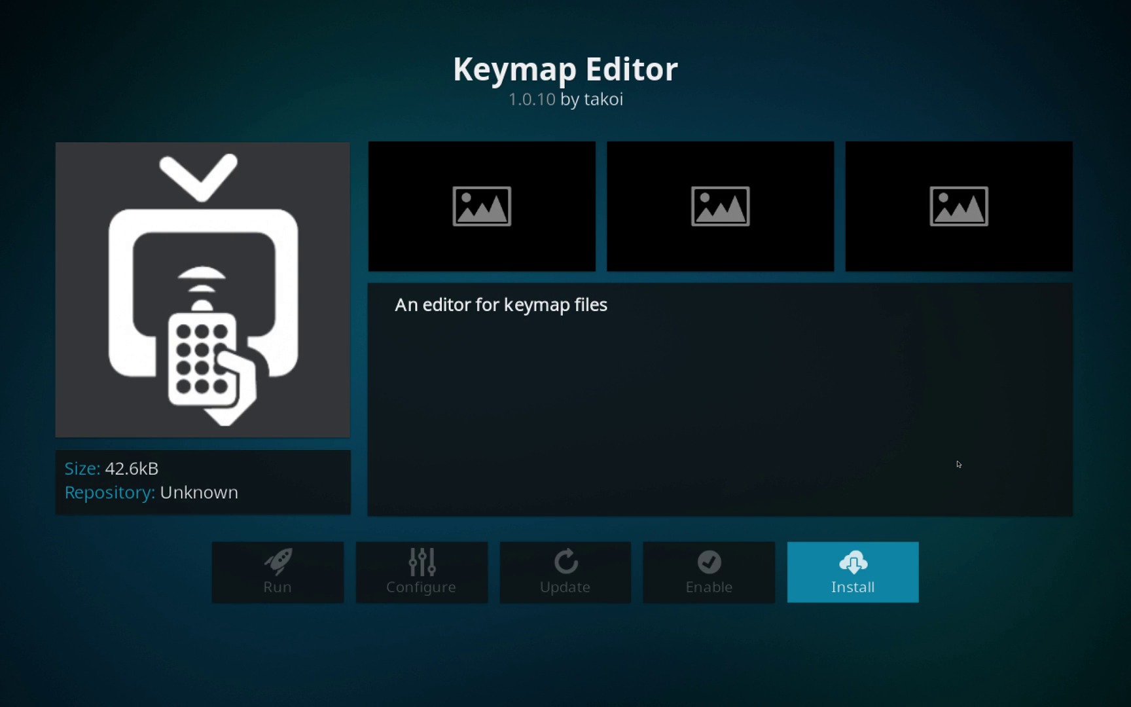
key(Return)
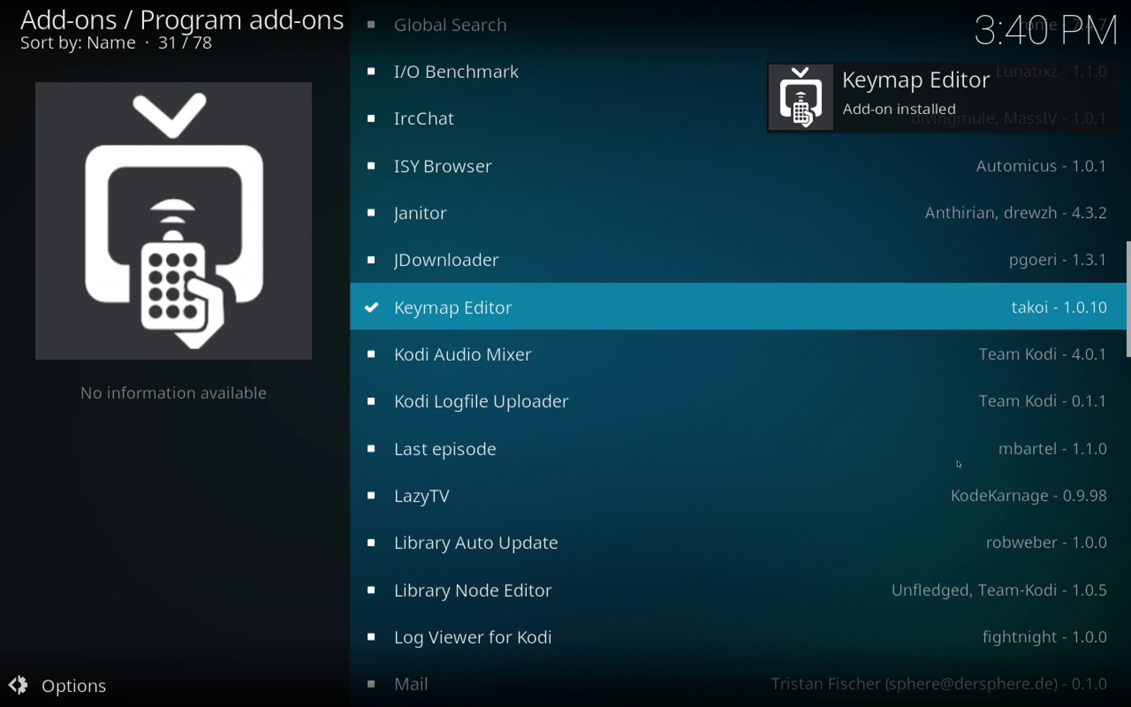
Leave the downloadable program add-ons and open the Video add-ons category of all repositories.
key(BackSpace)
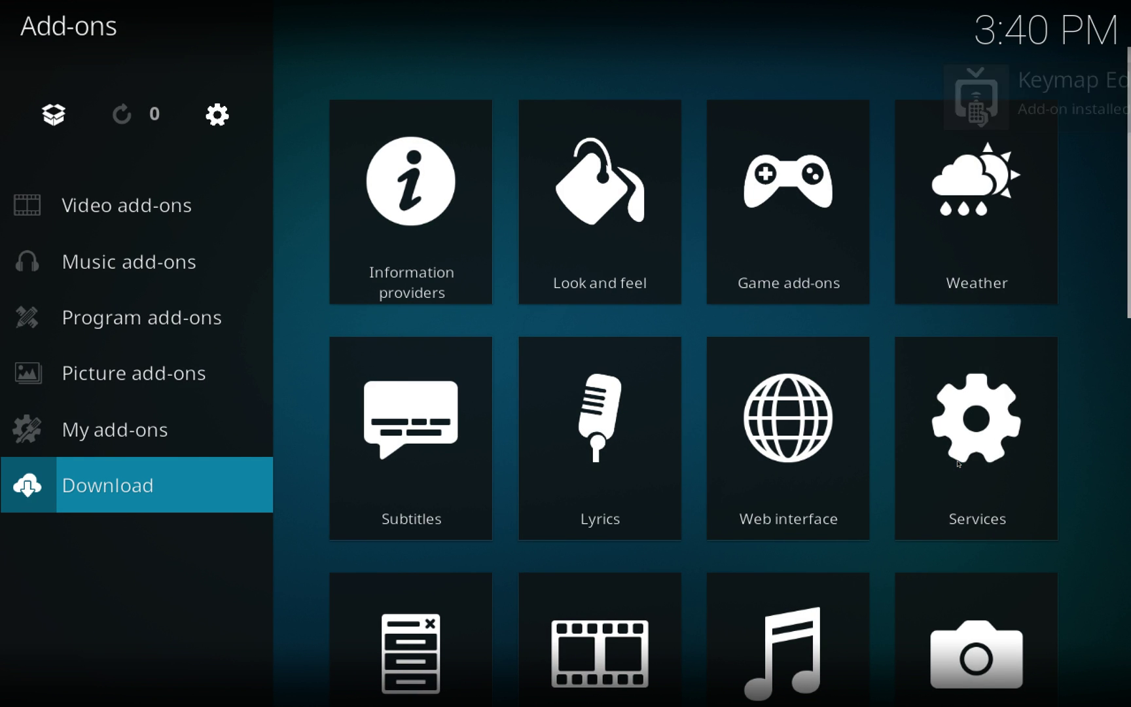
key(Return)
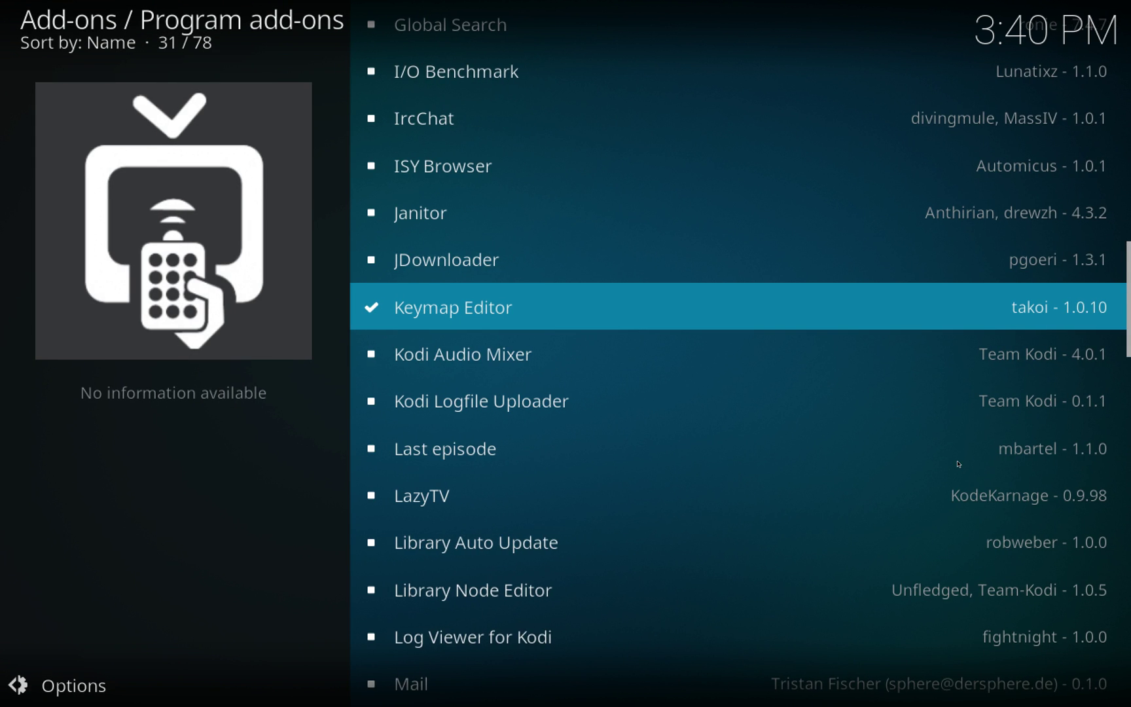
key(Down)
key(Down)
key(Down)
key(Down)
key(BackSpace)
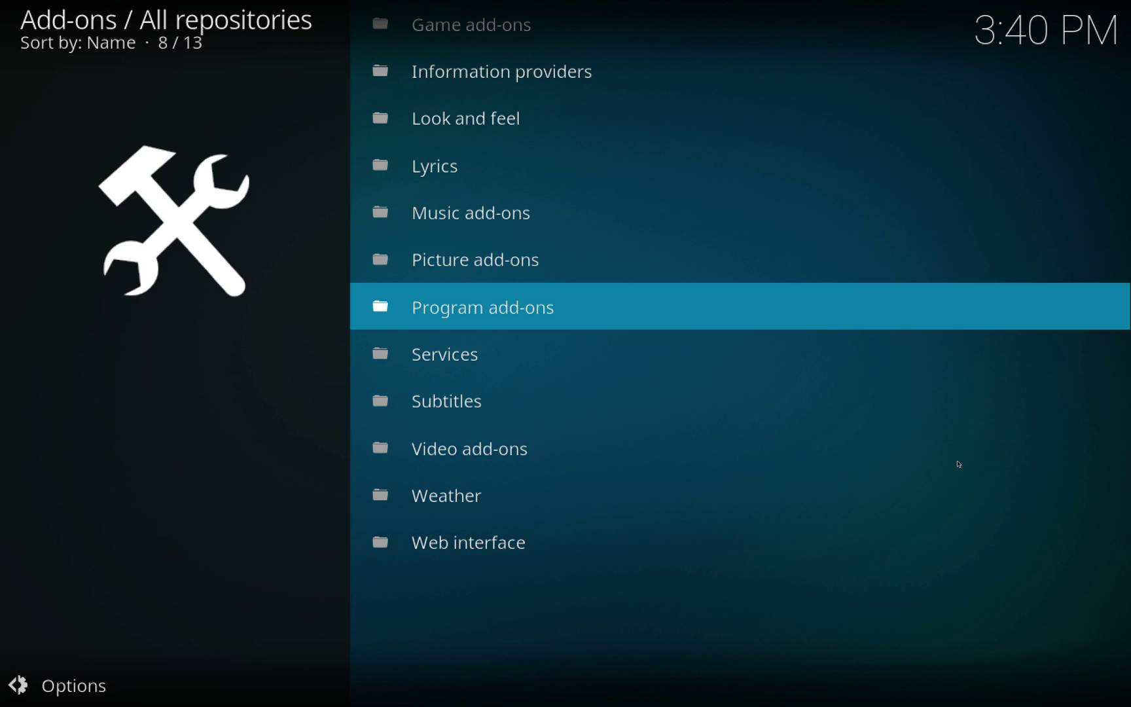
key(Down)
key(Down)
key(Down)
key(Return)
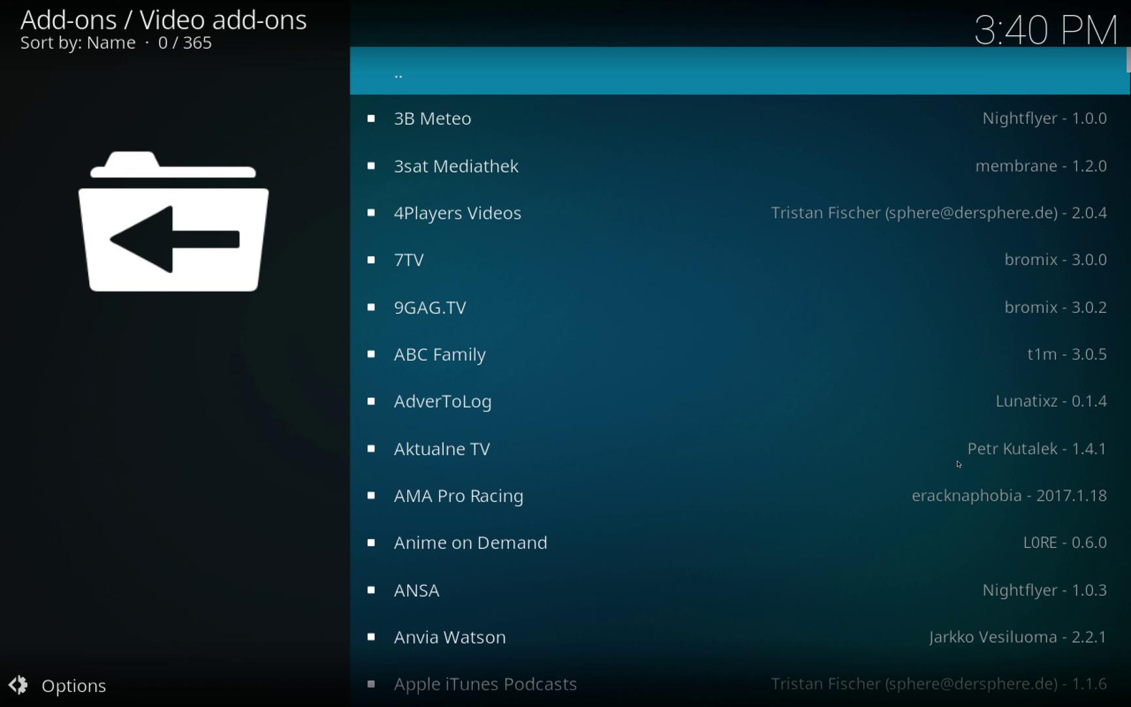
Install the 4Players Videos add-on from the video add-ons list.
key(Down)
key(Down)
key(Down)
key(Down)
key(Up)
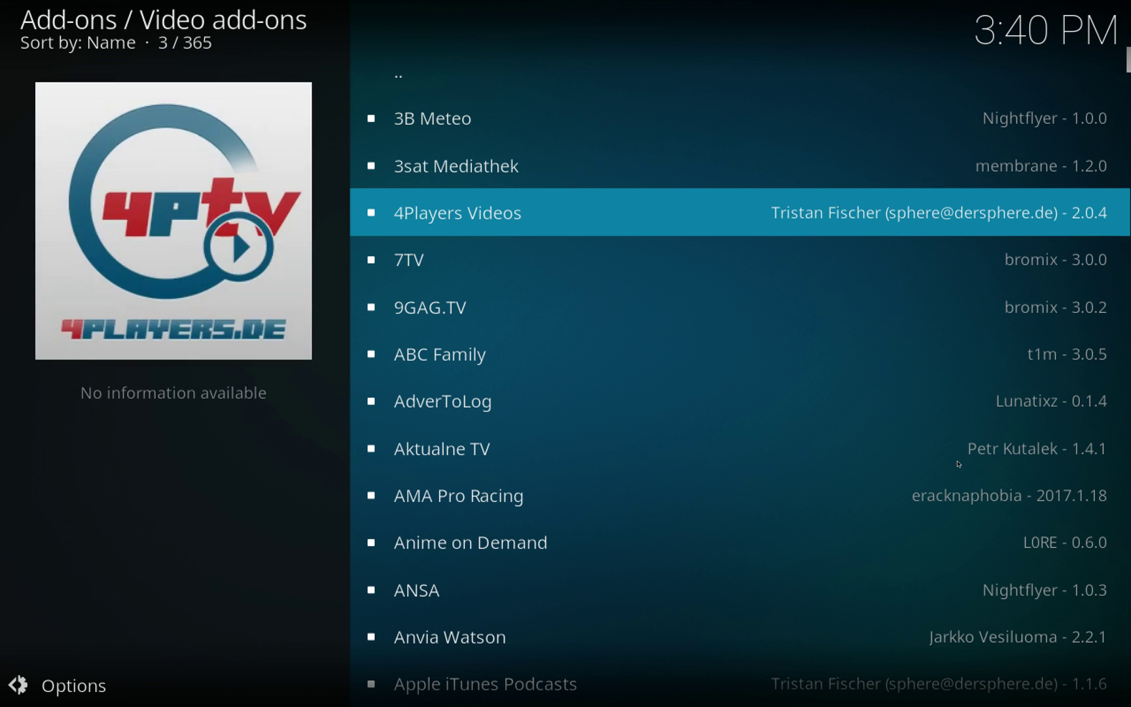
key(Return)
key(Return)
Install the 7TV add-on from the video add-ons list.
key(Down)
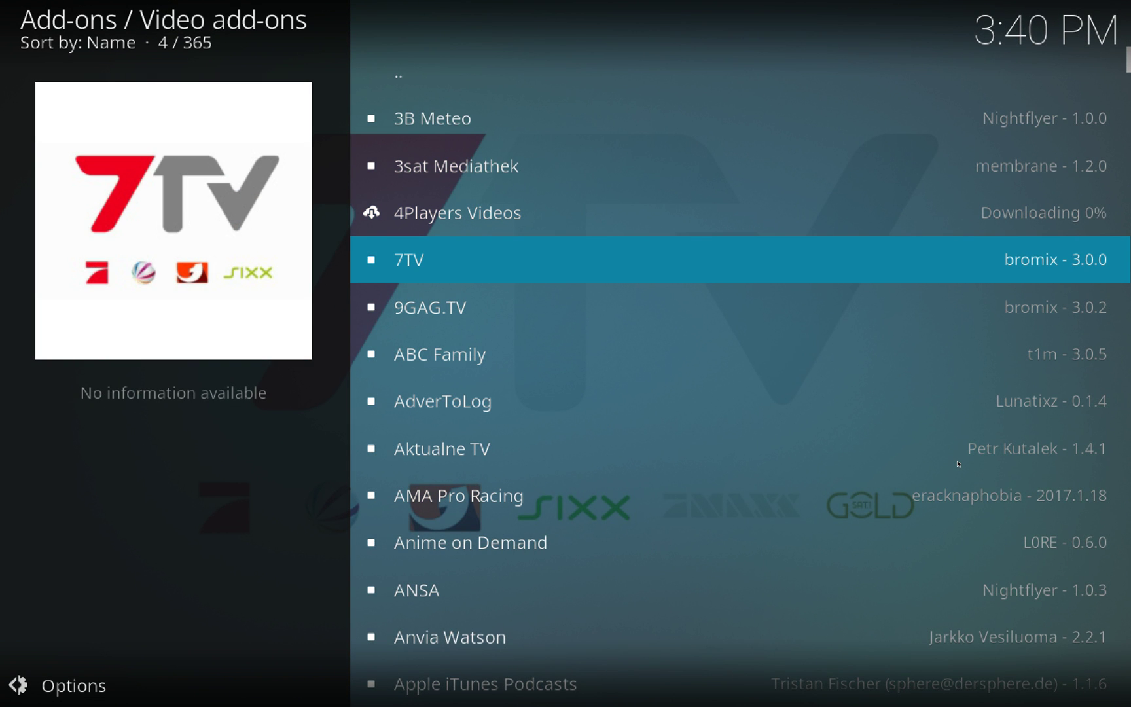
key(Return)
key(Return)
Find Apple iTunes Podcasts among the video add-ons and install it.
key(Down)
key(Down)
key(Down)
key(Down)
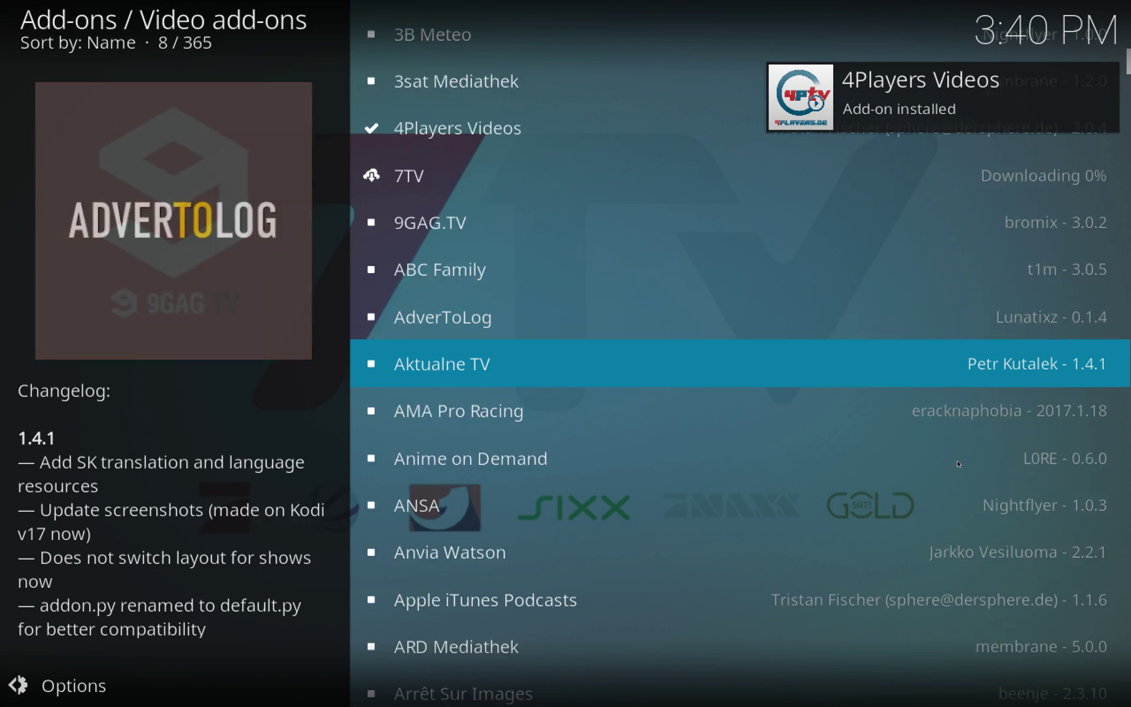
key(Down)
key(Down)
key(Down)
key(Down)
key(Down)
key(Down)
key(Down)
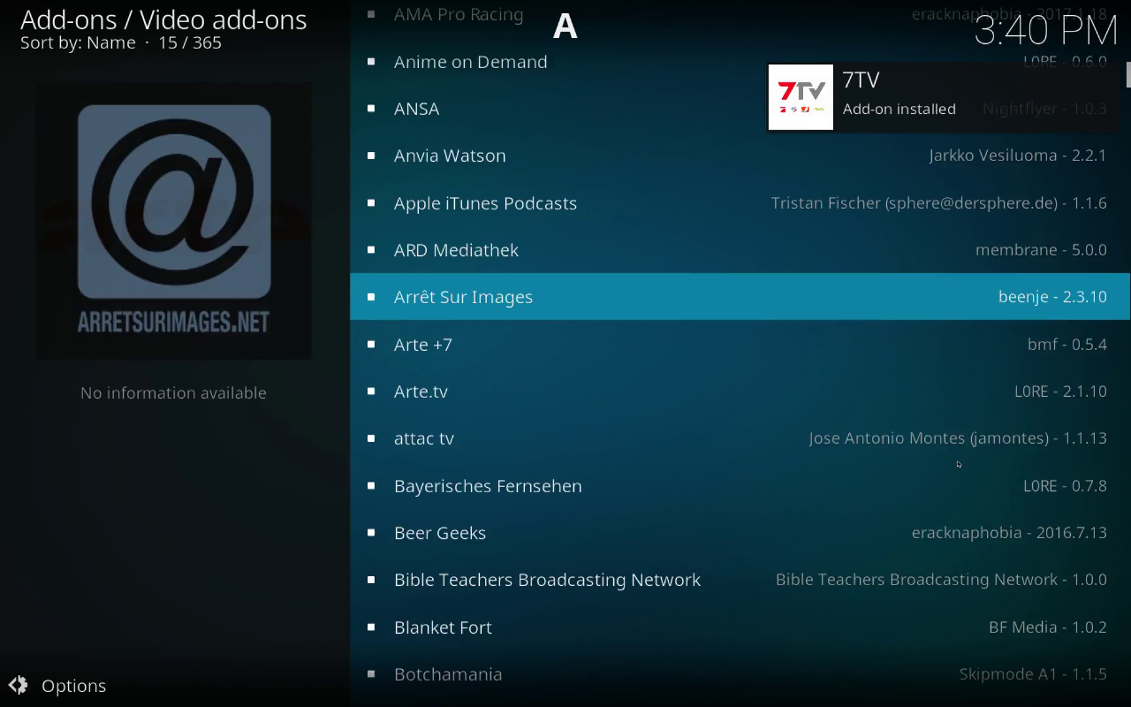
key(Up)
key(Up)
key(Up)
key(Down)
key(Return)
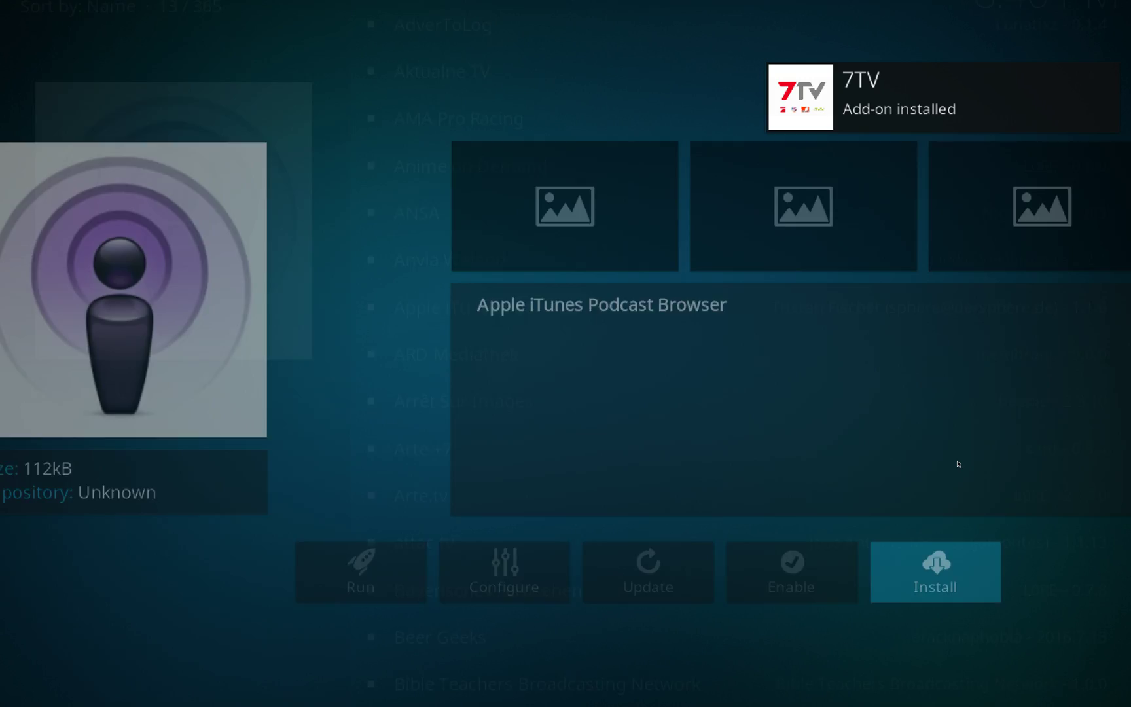
key(Return)
Find YouTube among the video add-ons and install it.
key(Right)
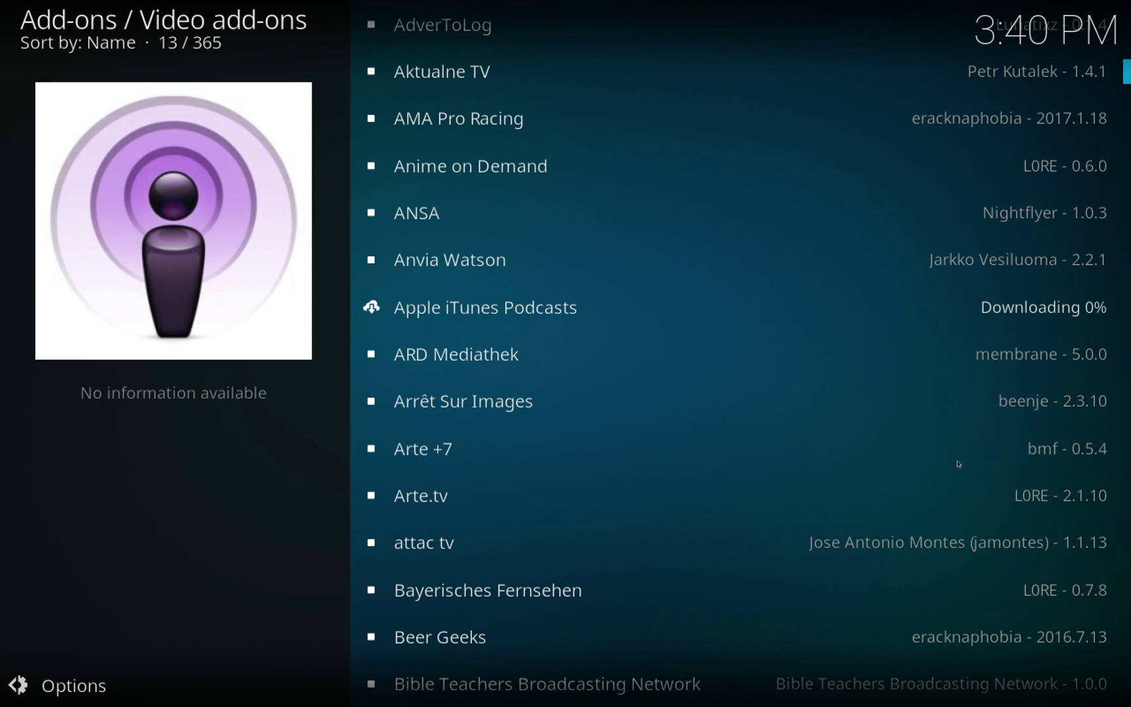
key(Down)
key(Left)
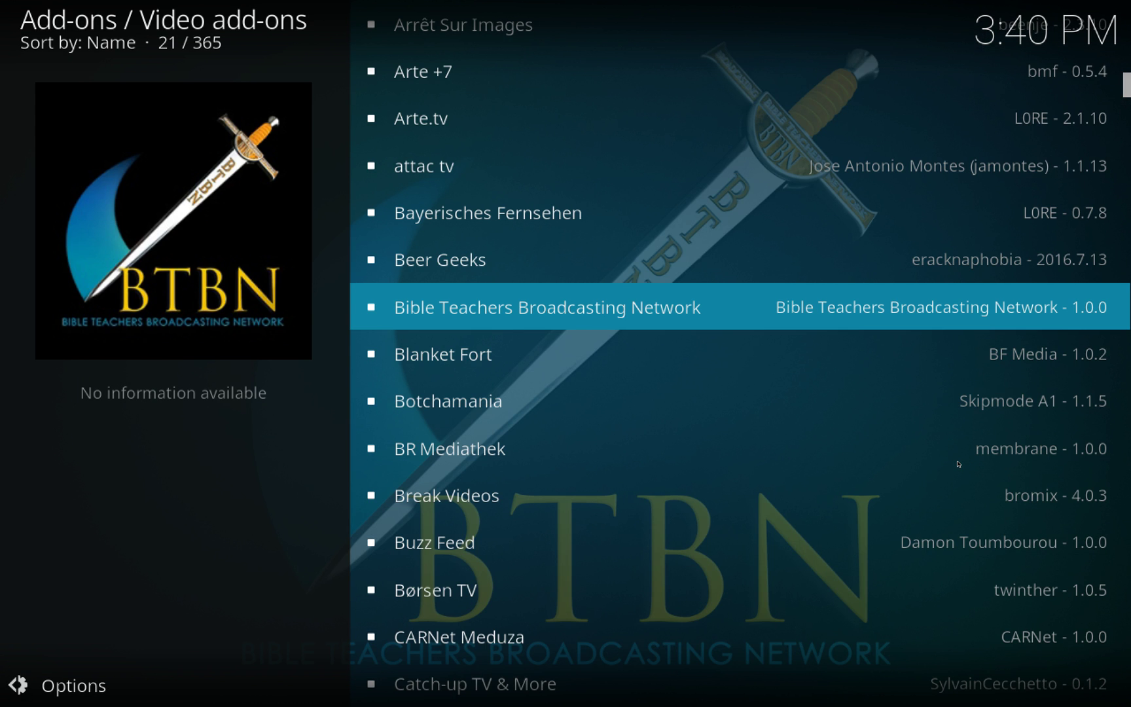
key(y)
key(Down)
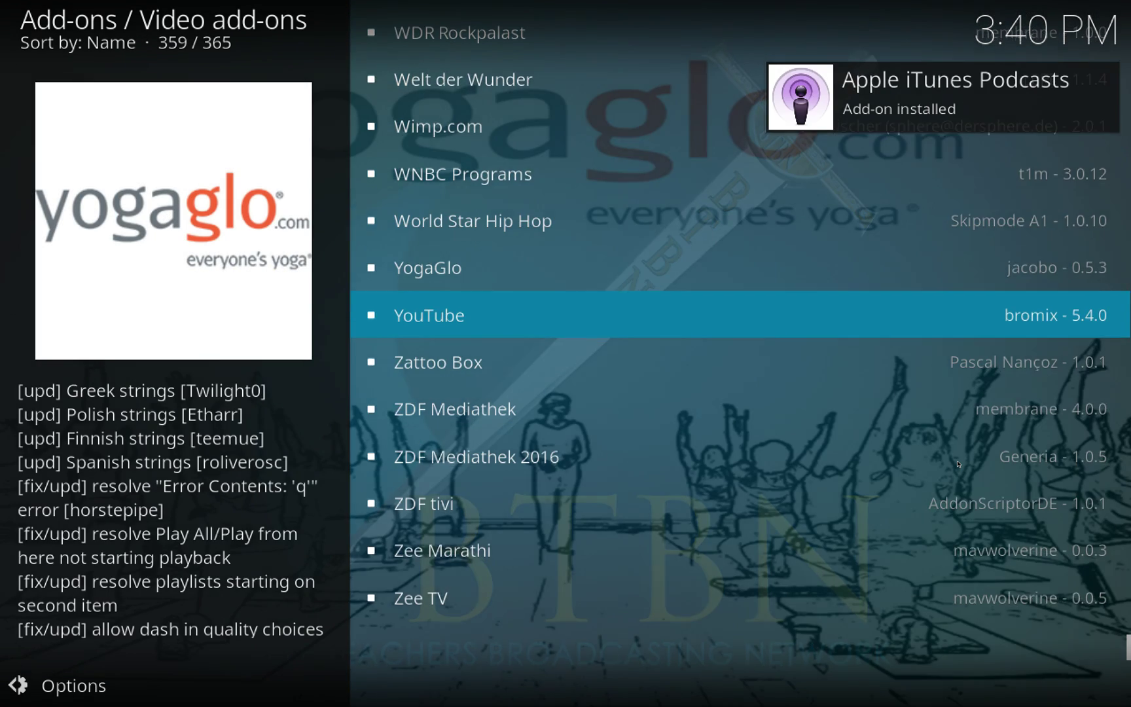
key(Return)
key(Return)
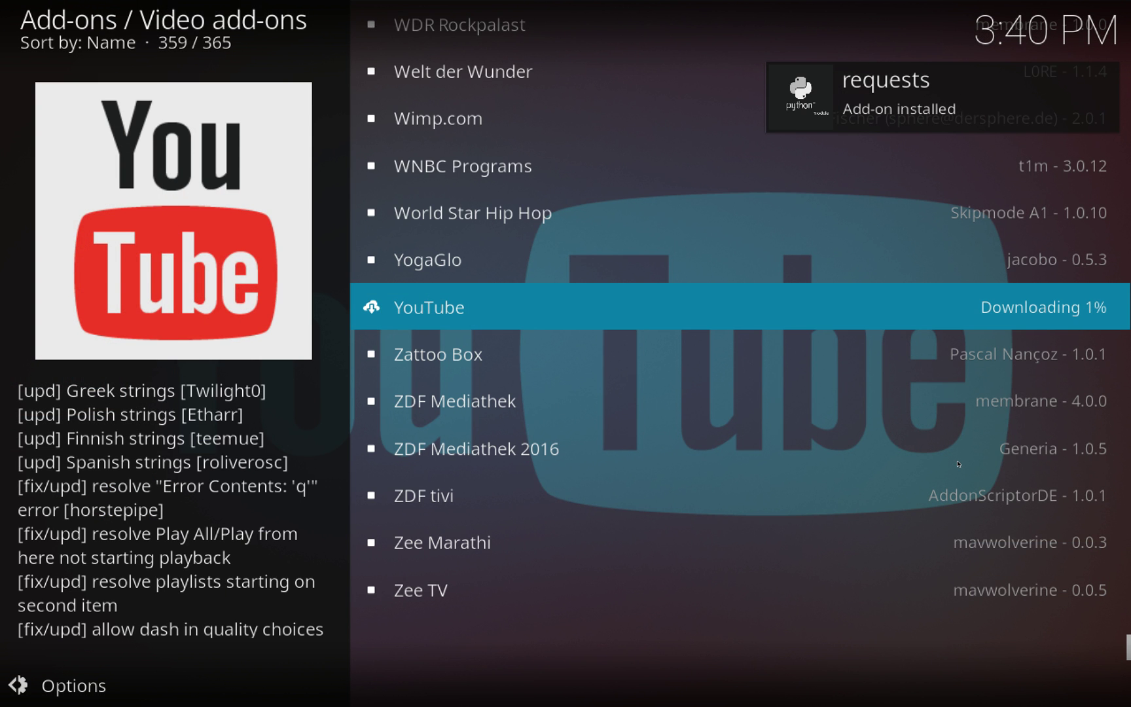
Return to the Add-ons overview and open the list of installed video add-ons.
key(BackSpace)
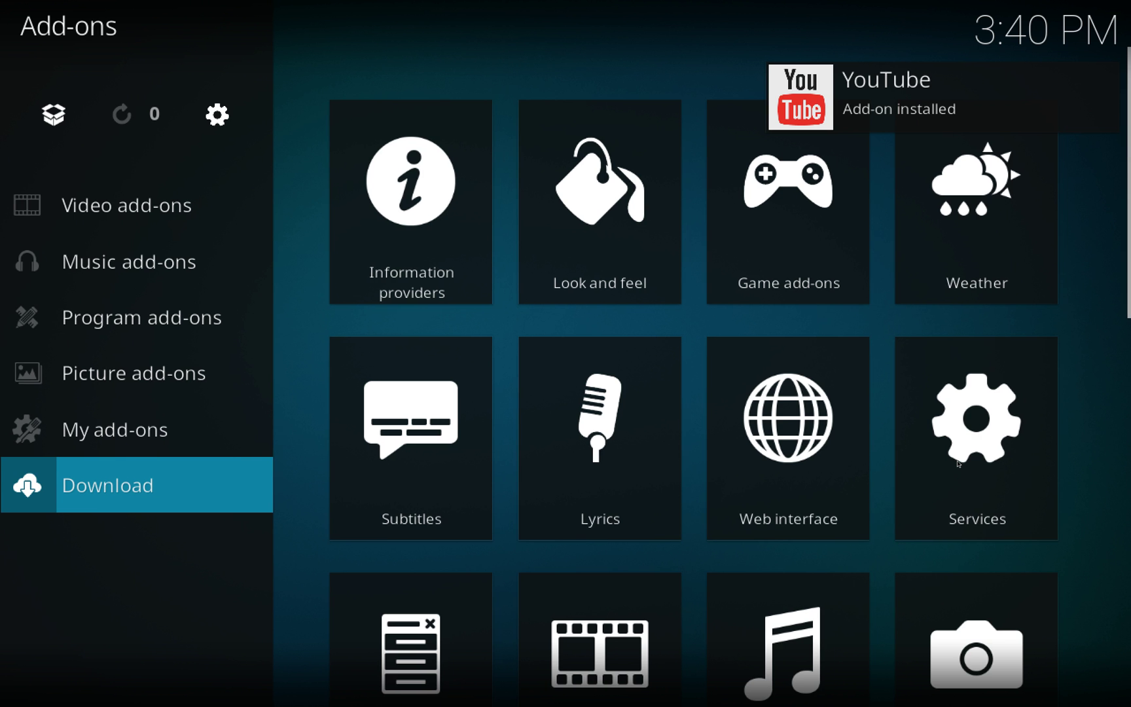
key(Up)
key(Up)
key(Up)
key(Up)
key(Up)
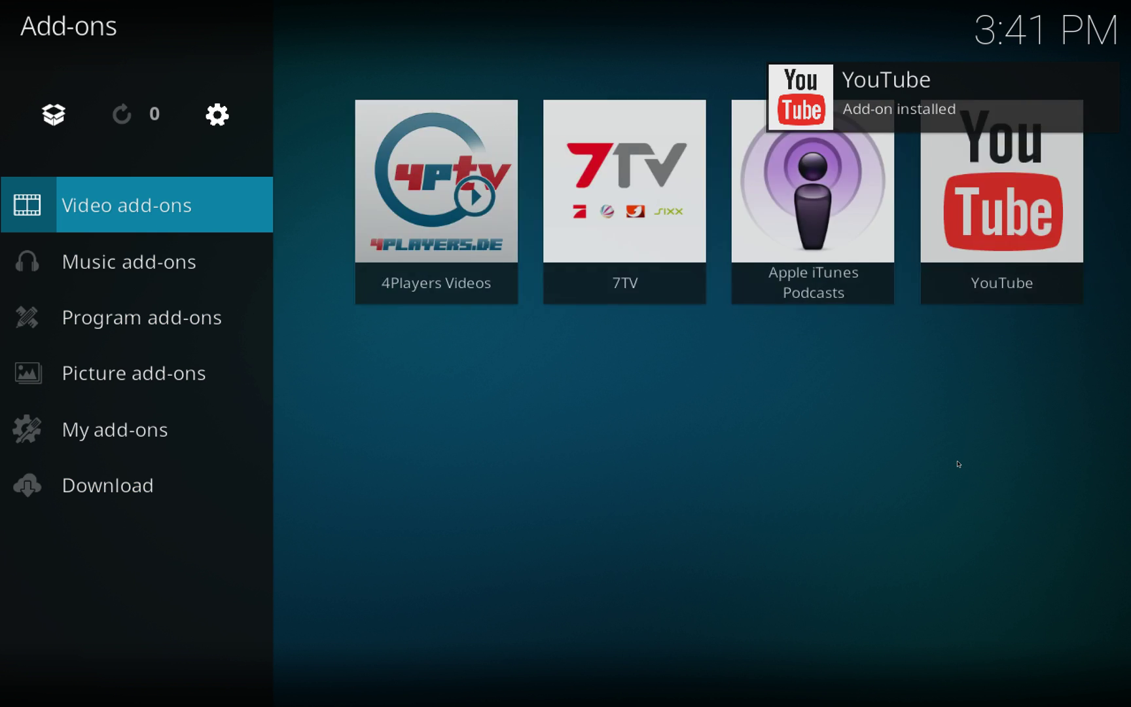
key(Return)
Open the installed YouTube add-on to view its contents.
key(Down)
key(Down)
key(Down)
key(Down)
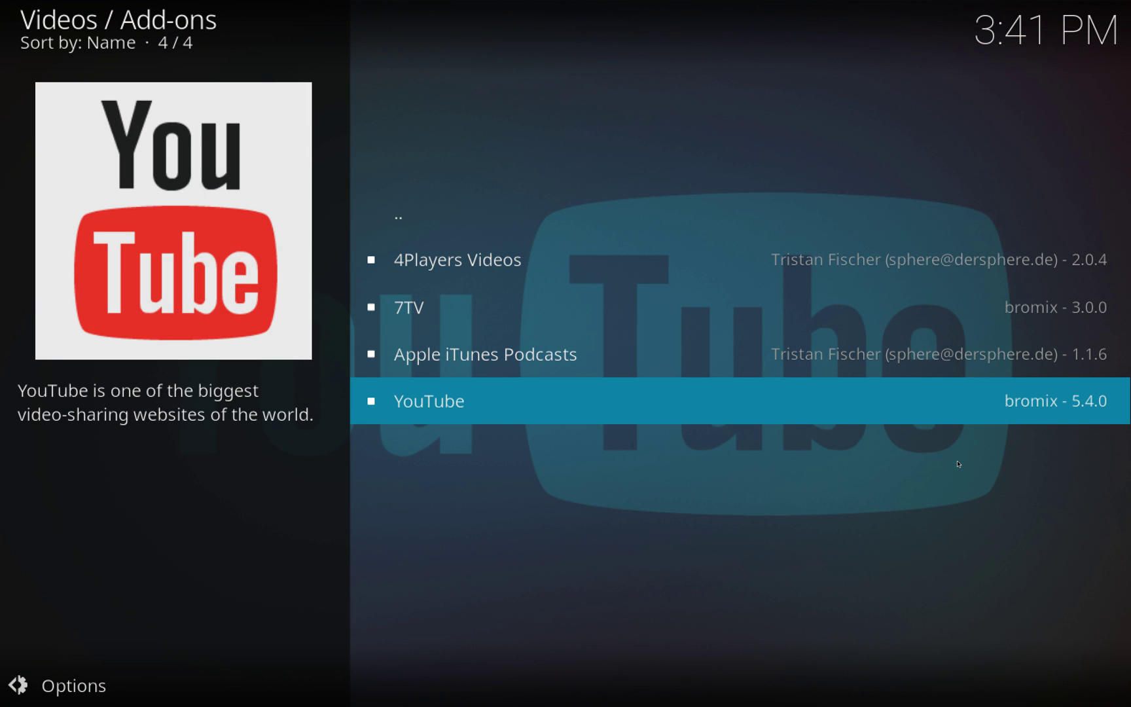
key(Return)
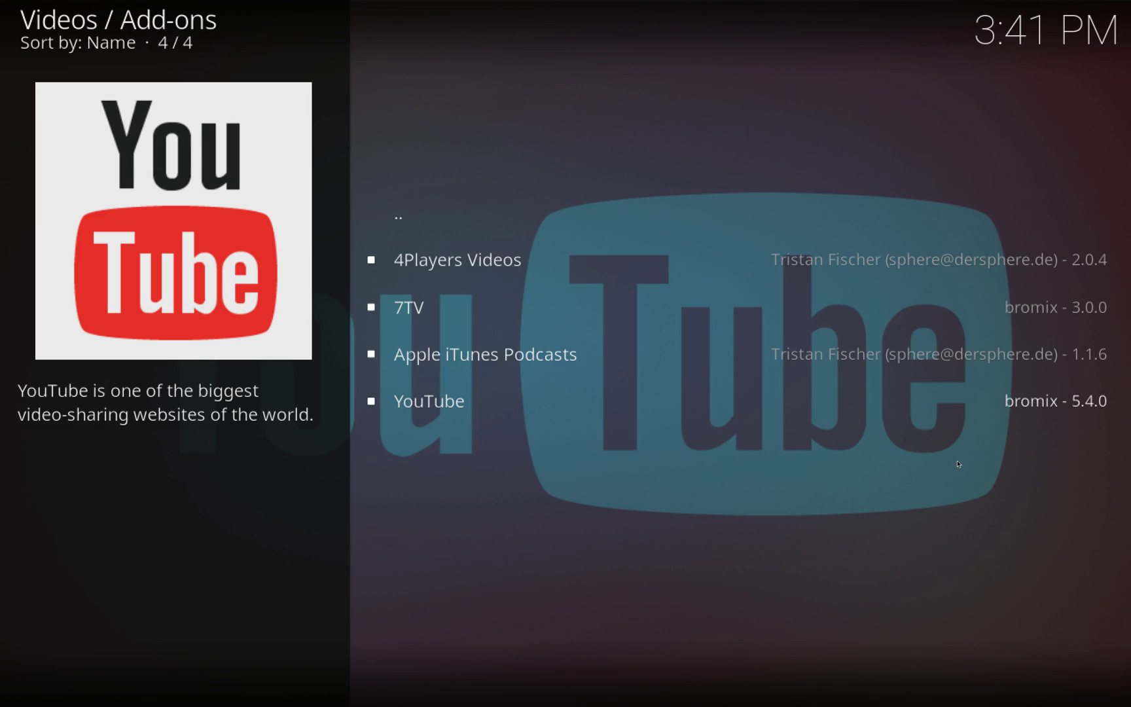
key(Return)
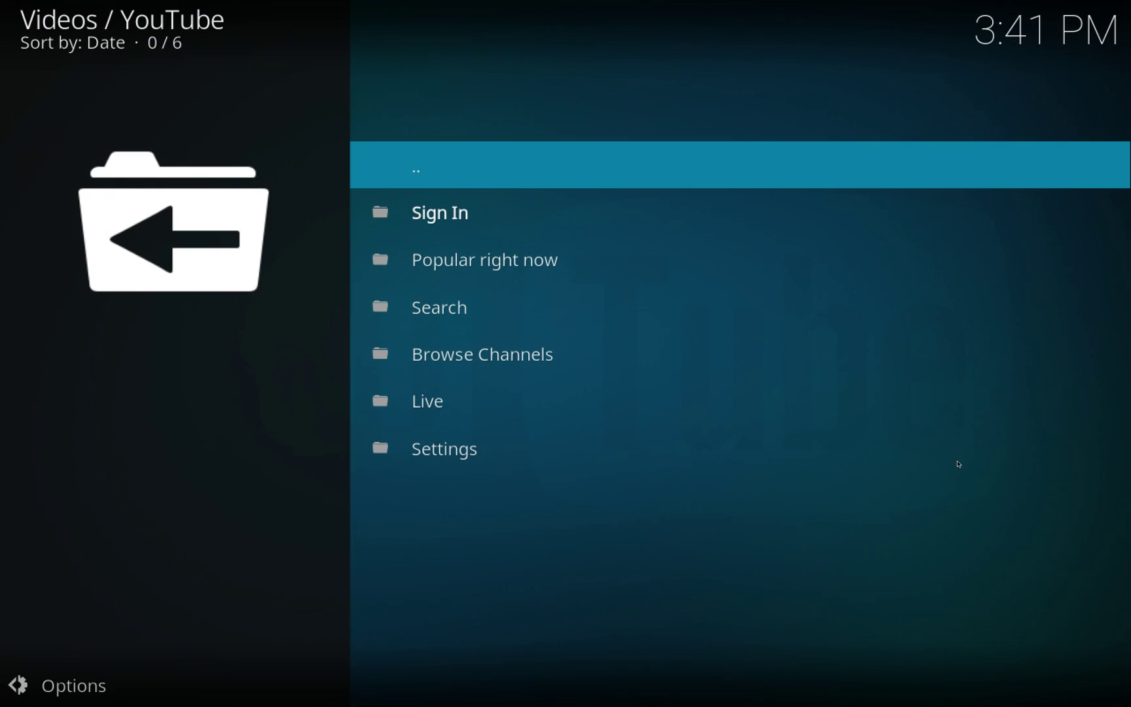
Leave the YouTube add-on and go back to the Add-ons overview.
key(BackSpace)
key(Up)
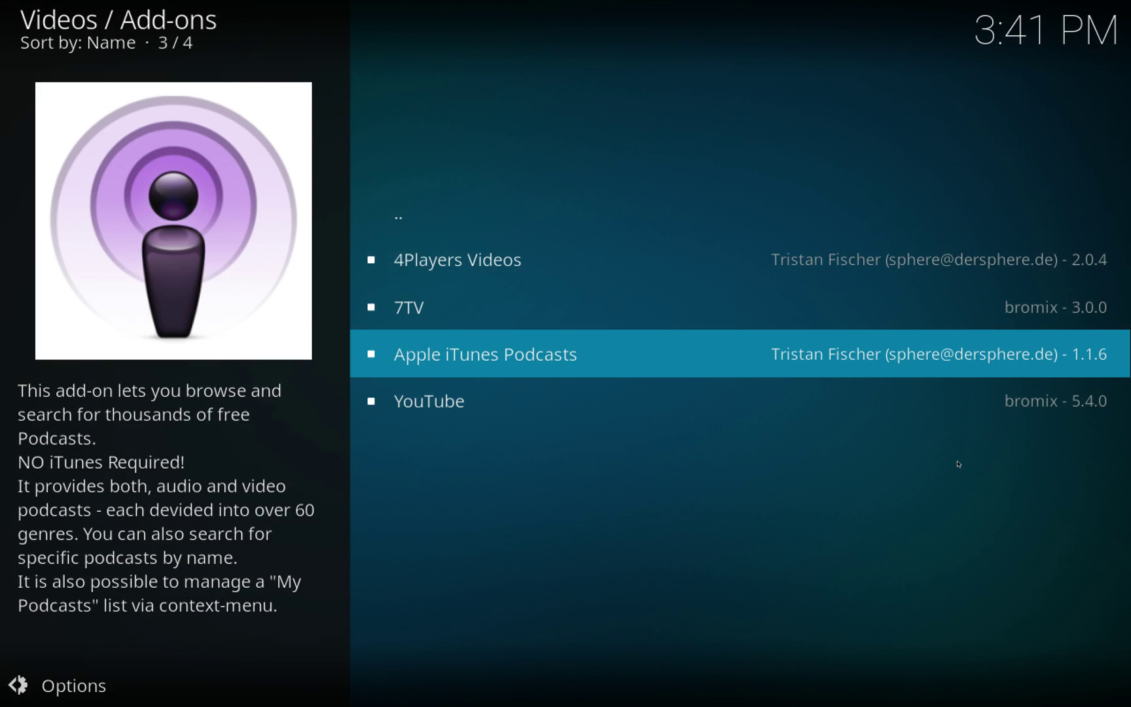
key(Up)
key(Up)
key(Up)
key(Return)
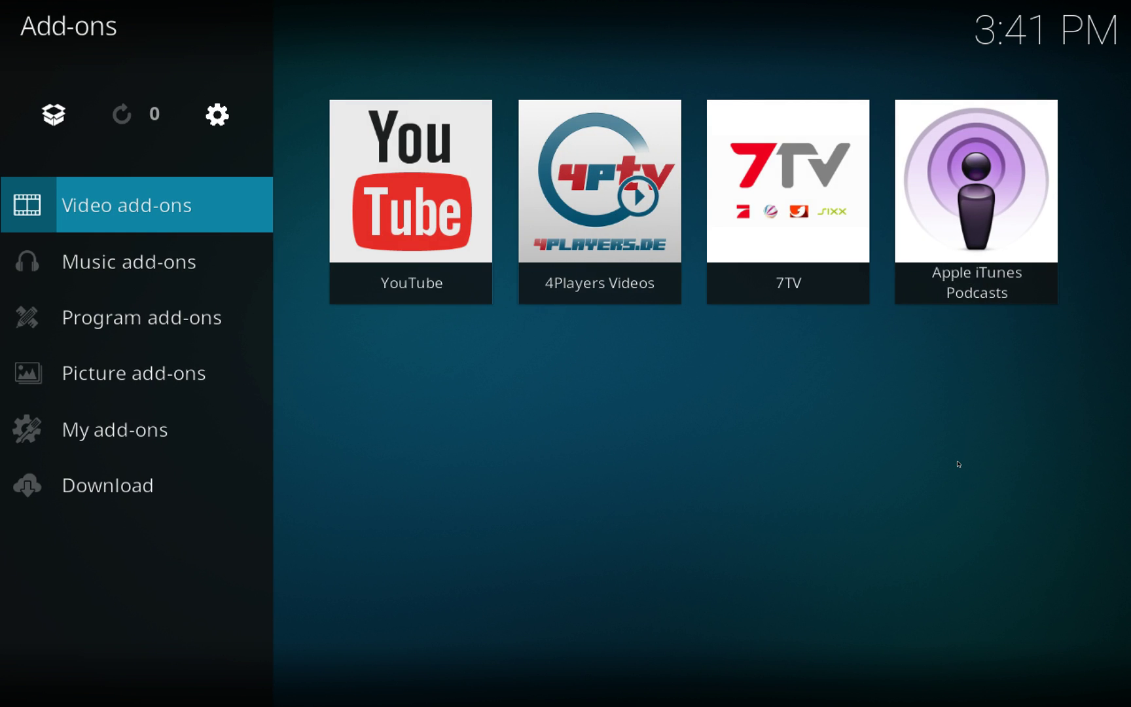
Run Keymap Editor from the installed program add-ons and start editing the keymap.
key(Down)
key(Down)
key(Down)
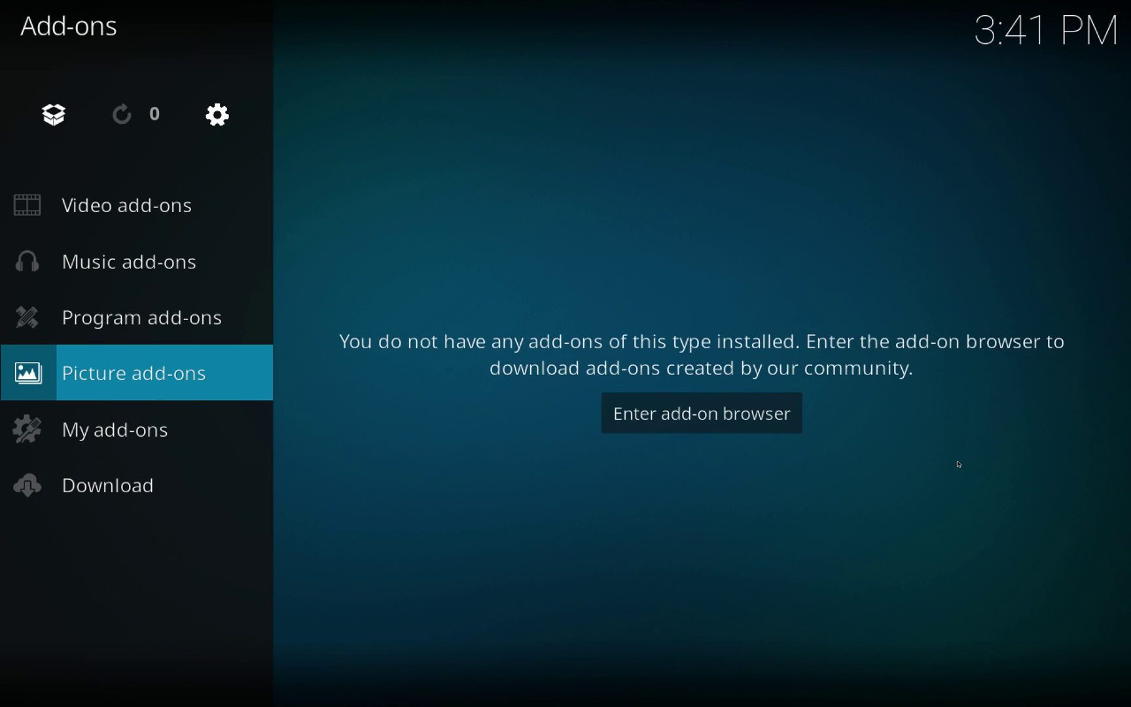
key(Up)
key(Right)
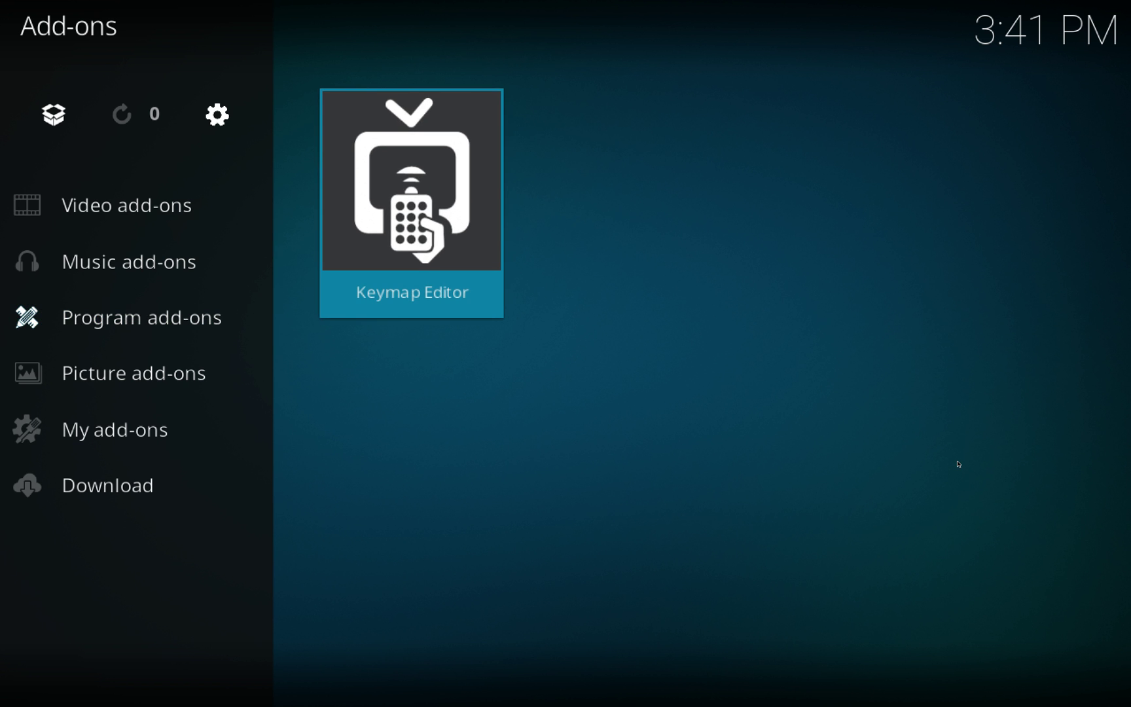
key(Return)
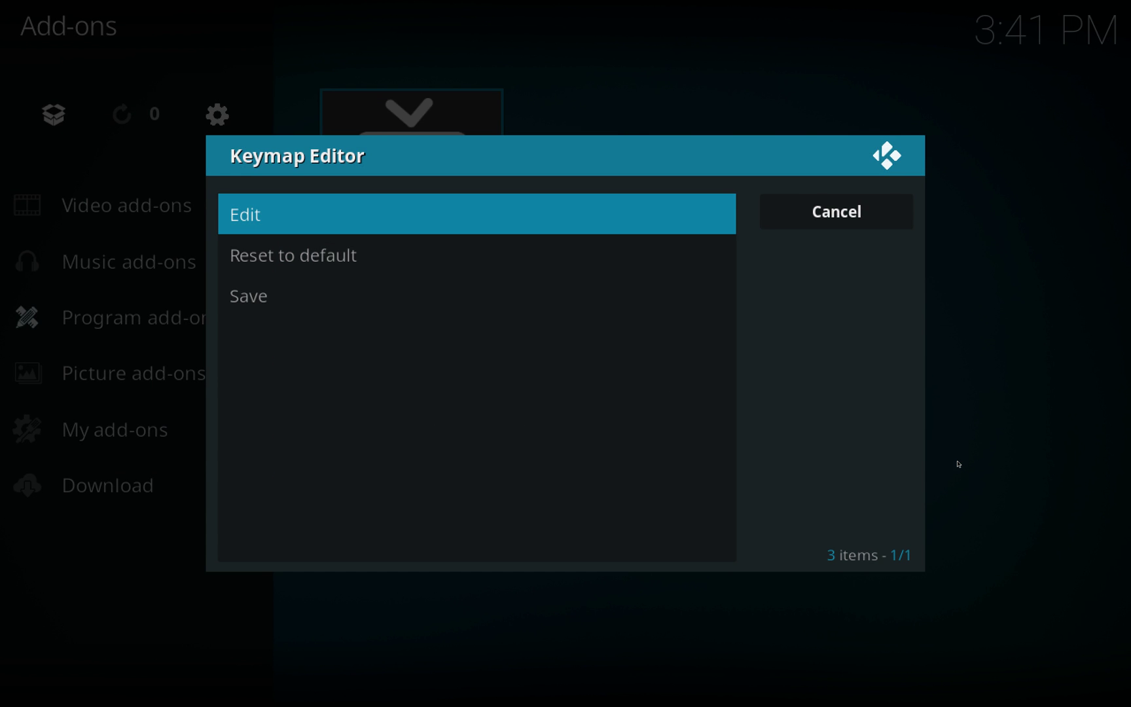
key(Return)
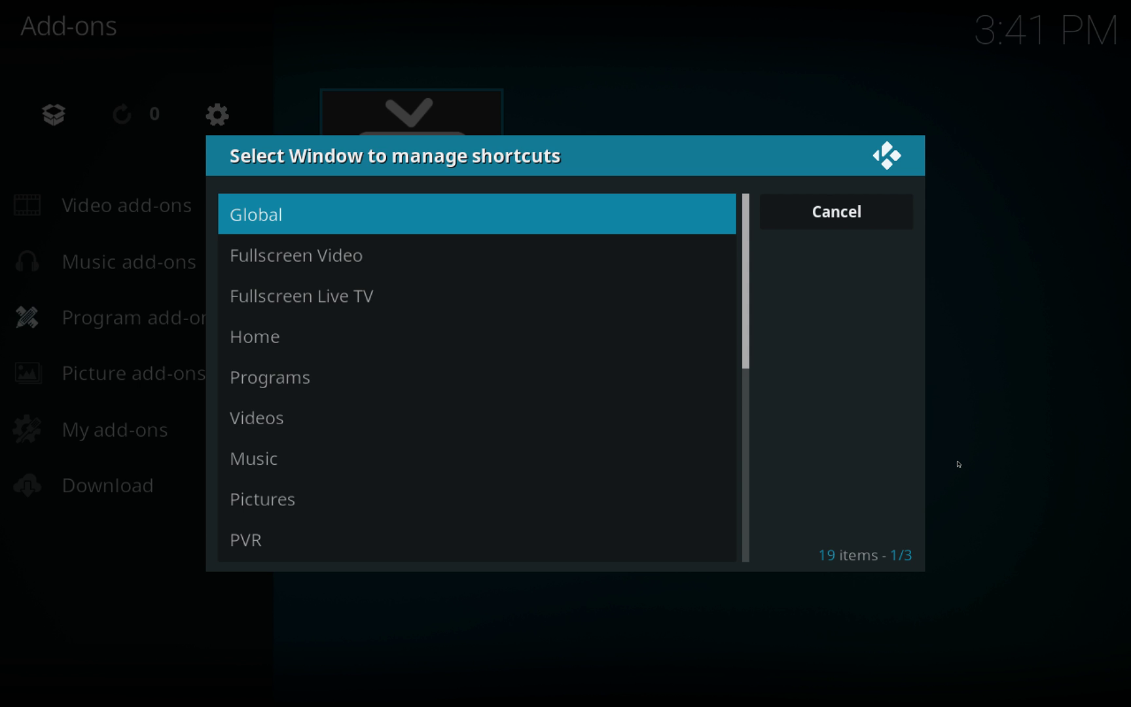
Open the Navigation action category for the Global window's shortcuts.
key(Down)
key(Up)
key(Down)
key(Down)
key(Down)
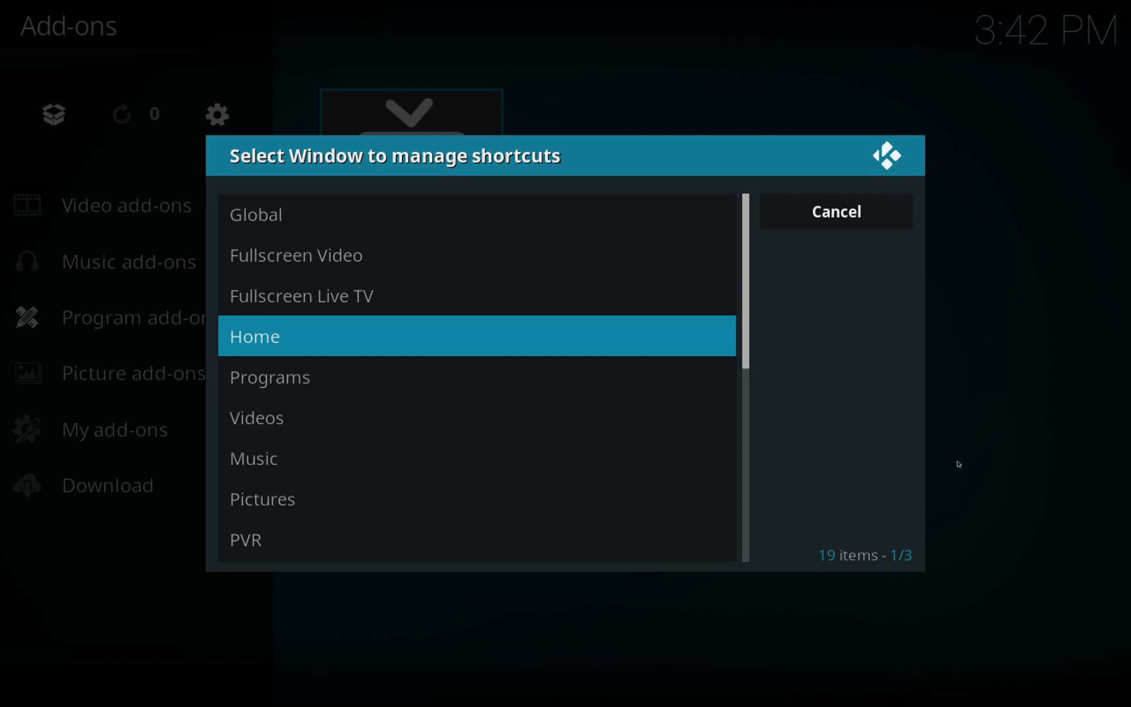
key(Up)
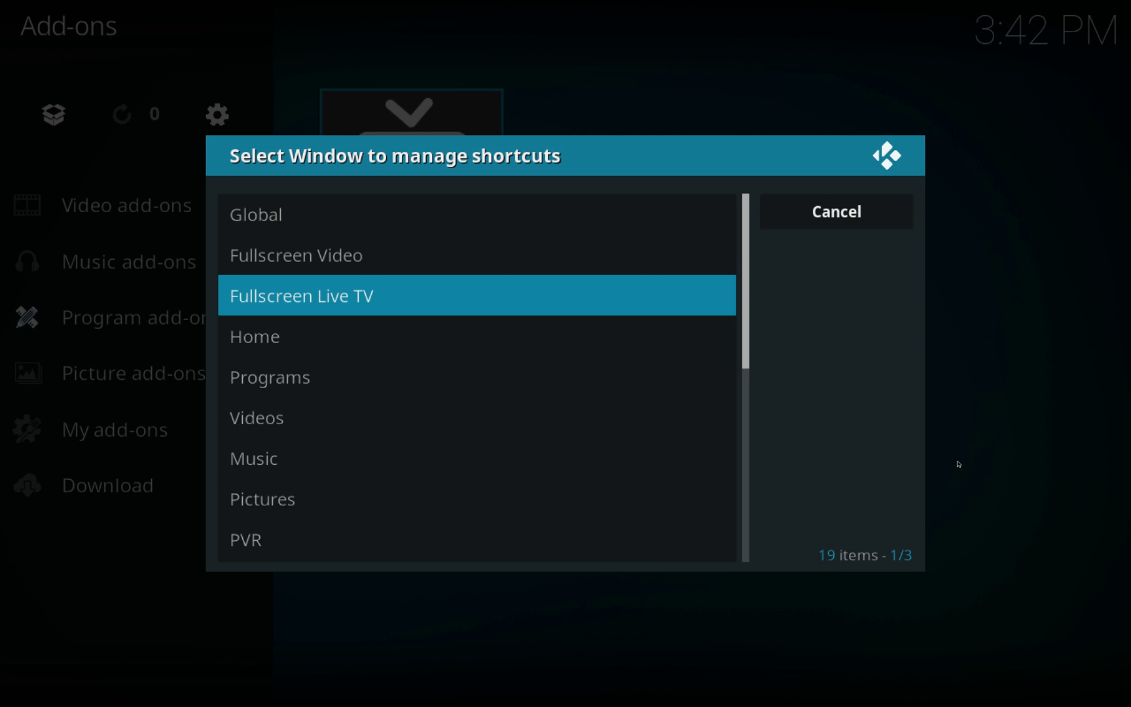
key(Up)
key(Up)
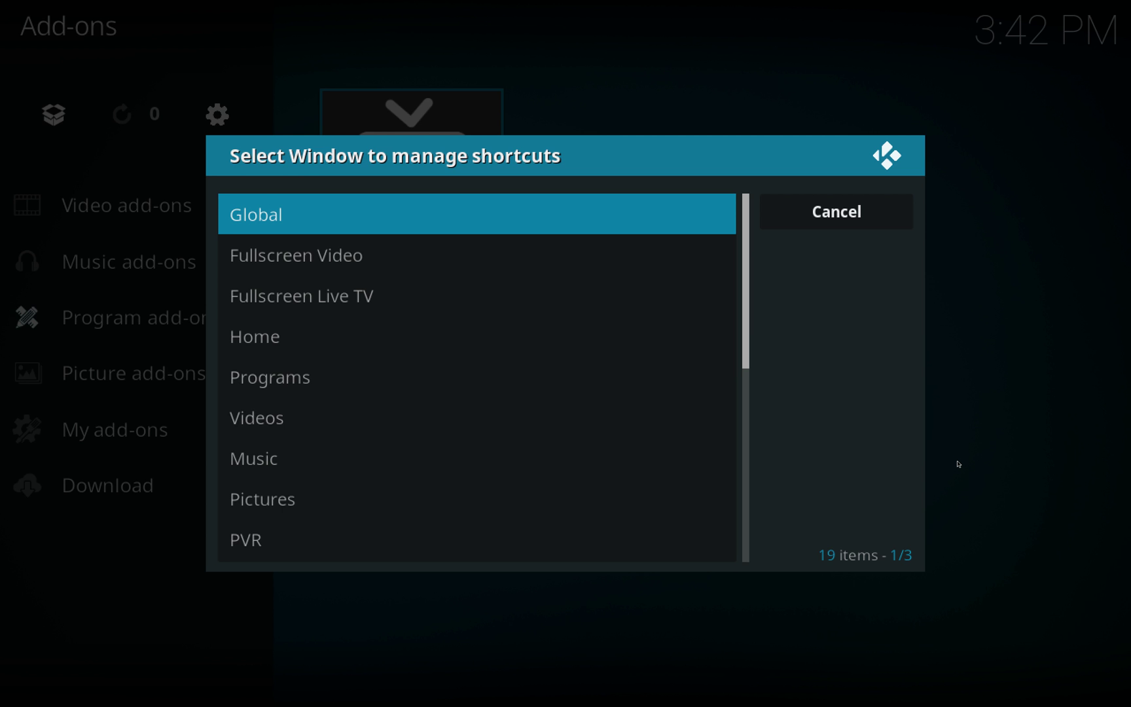
key(Return)
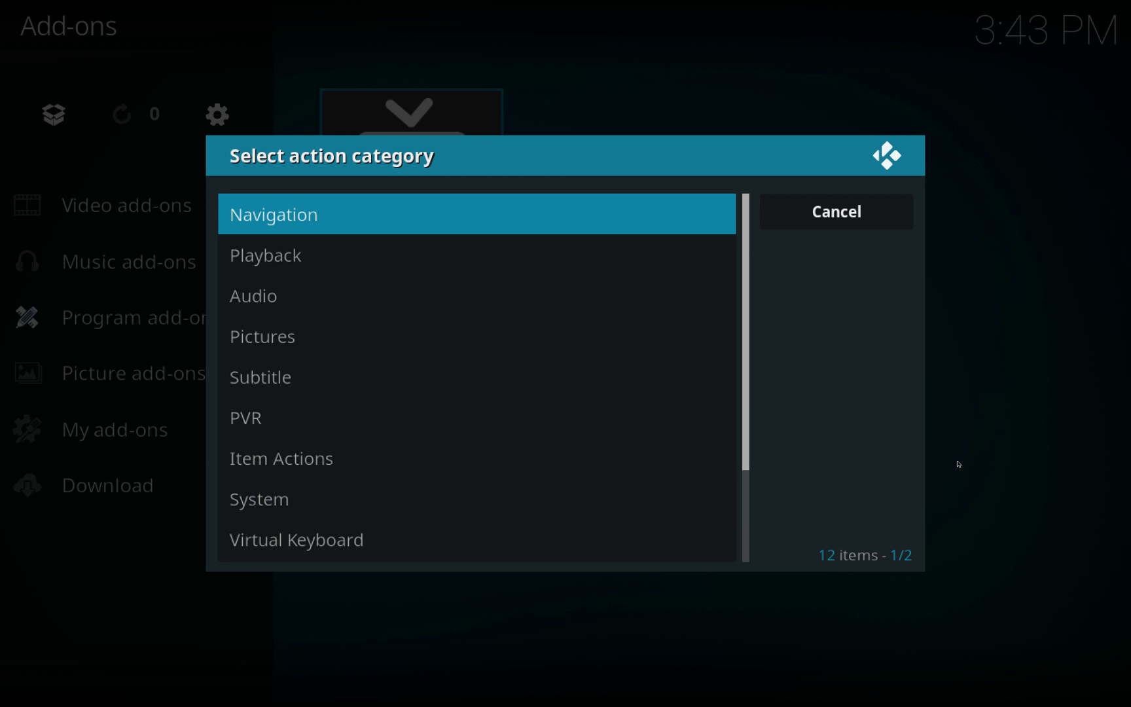
key(Return)
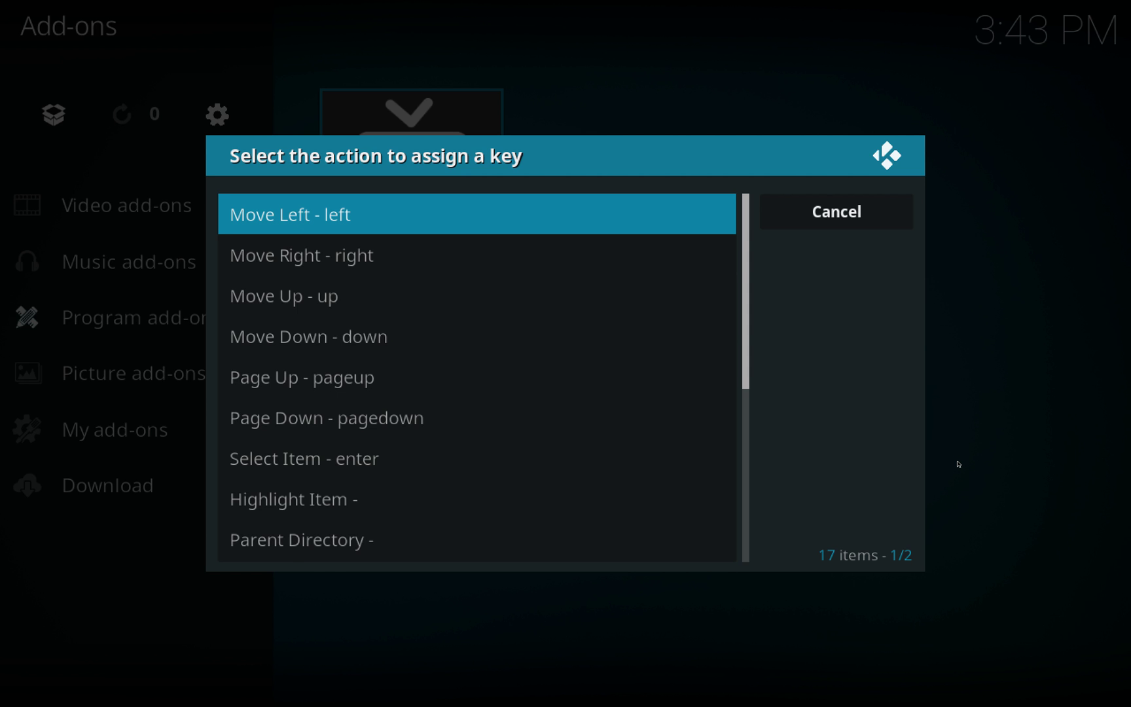
Assign the C key to the Context Menu action and check its entry in the action list.
key(Up)
key(Up)
key(Up)
key(Up)
key(Up)
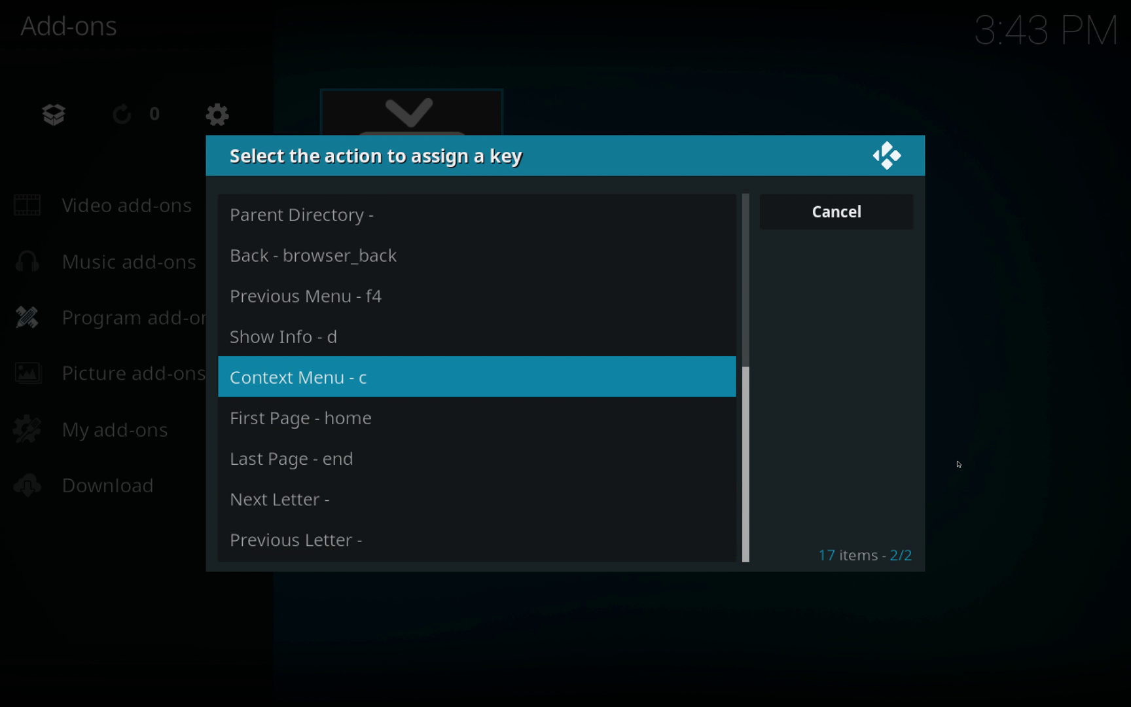
key(Return)
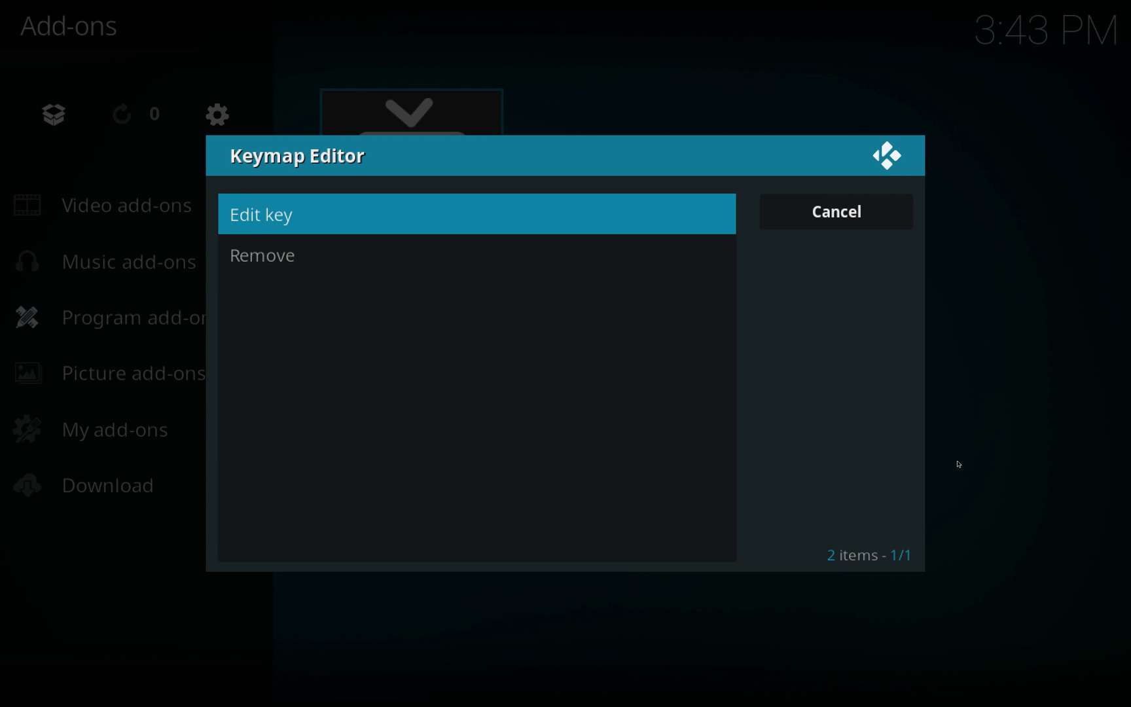
key(Return)
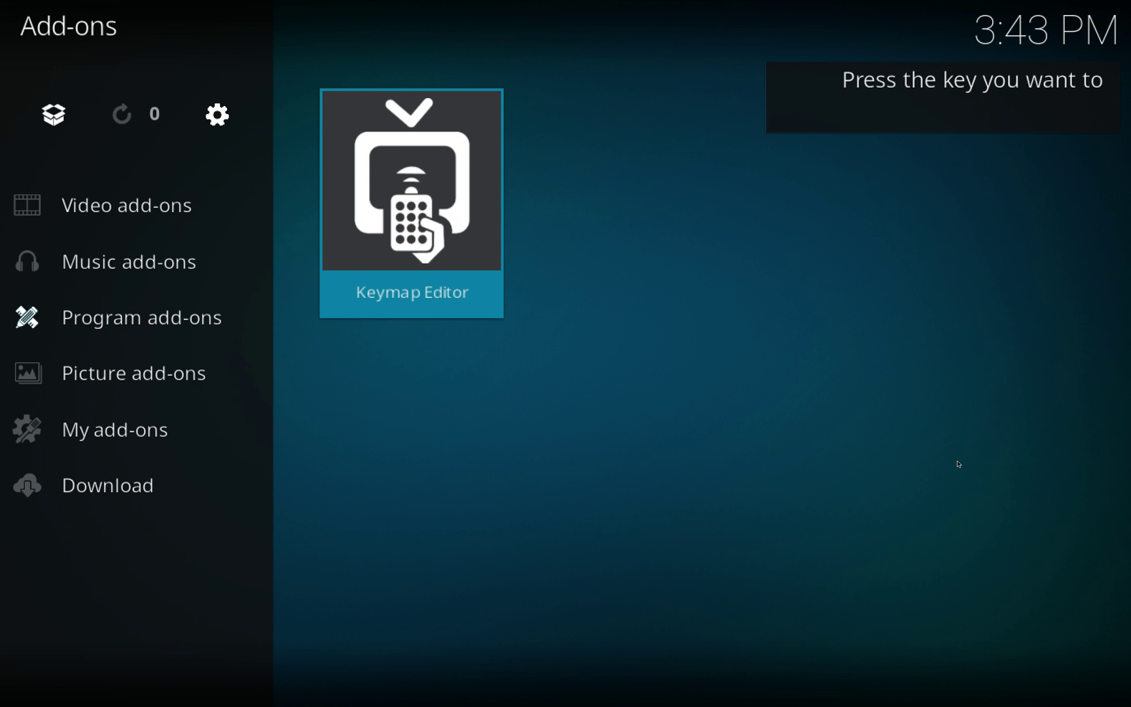
key(c)
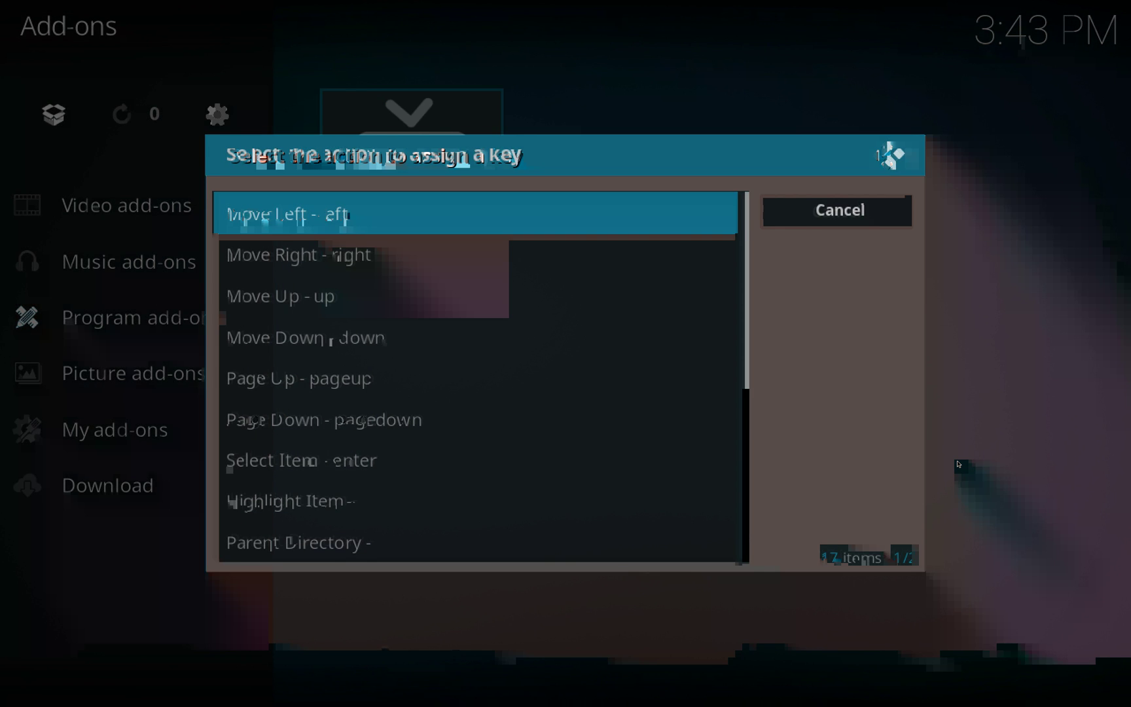
key(Up)
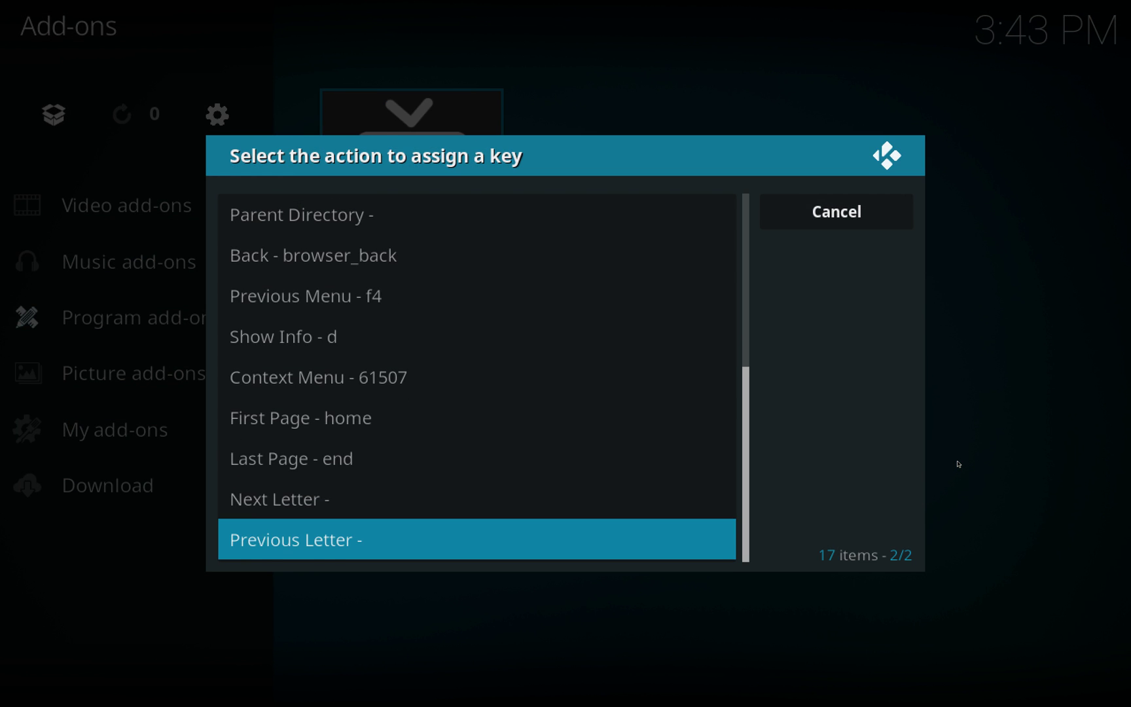
key(Up)
key(Up)
key(Up)
key(Up)
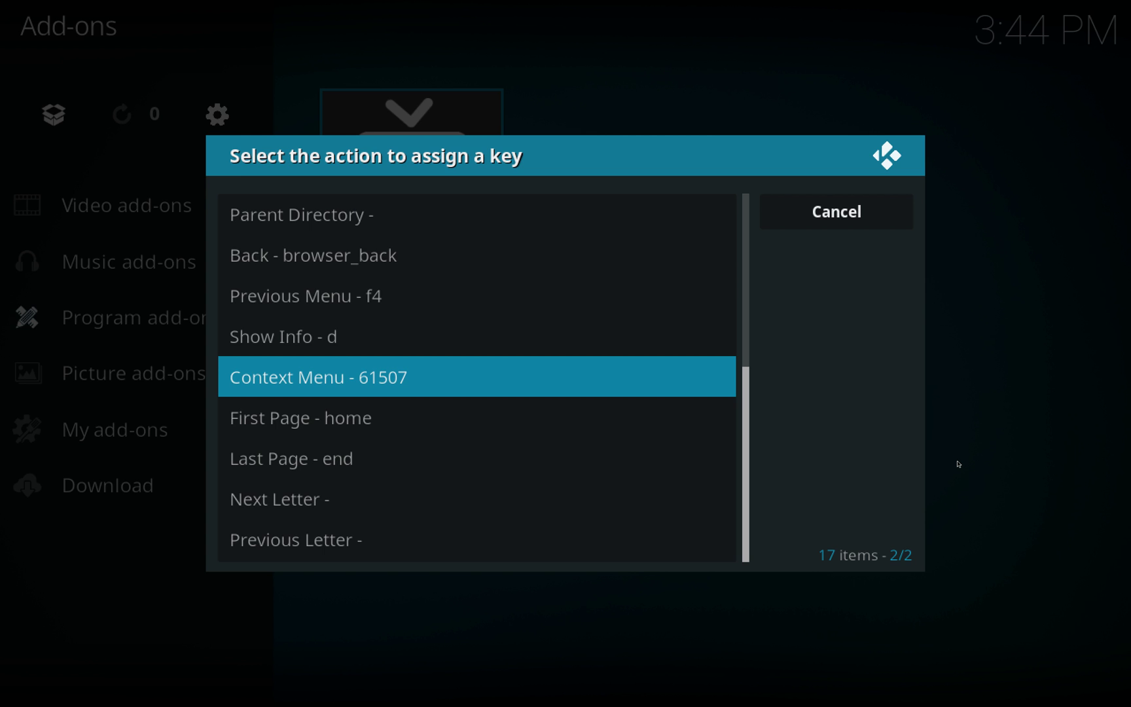
Return to the Keymap Editor main menu and save the edited keymap.
key(Escape)
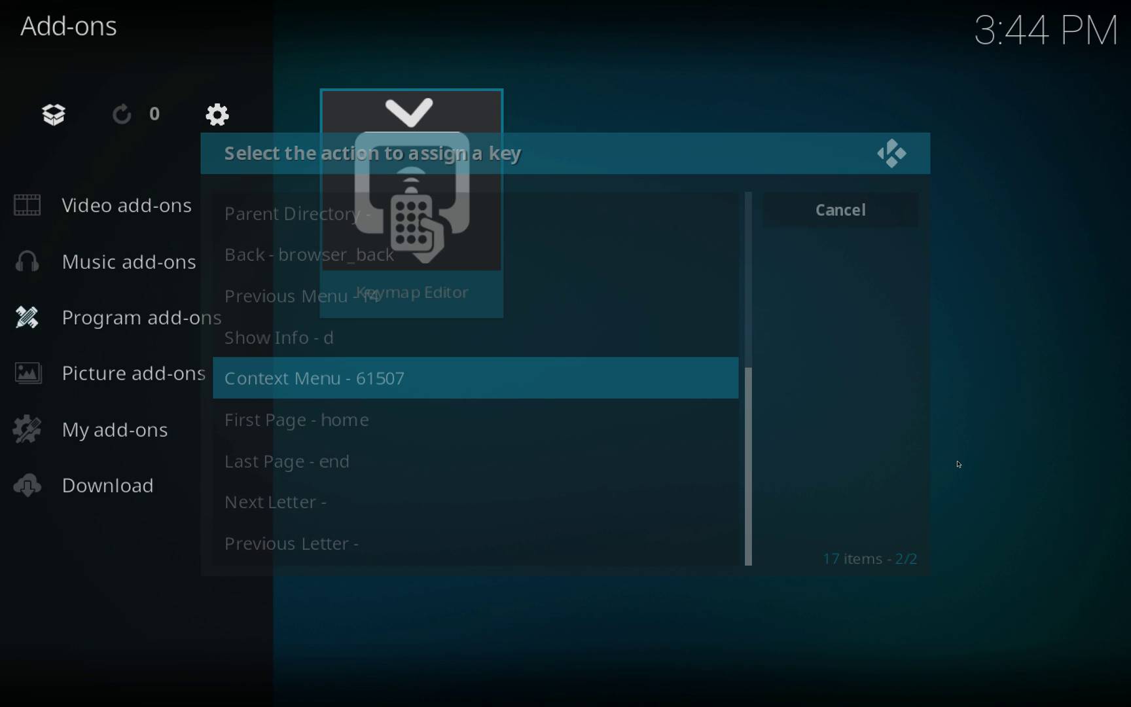
key(Escape)
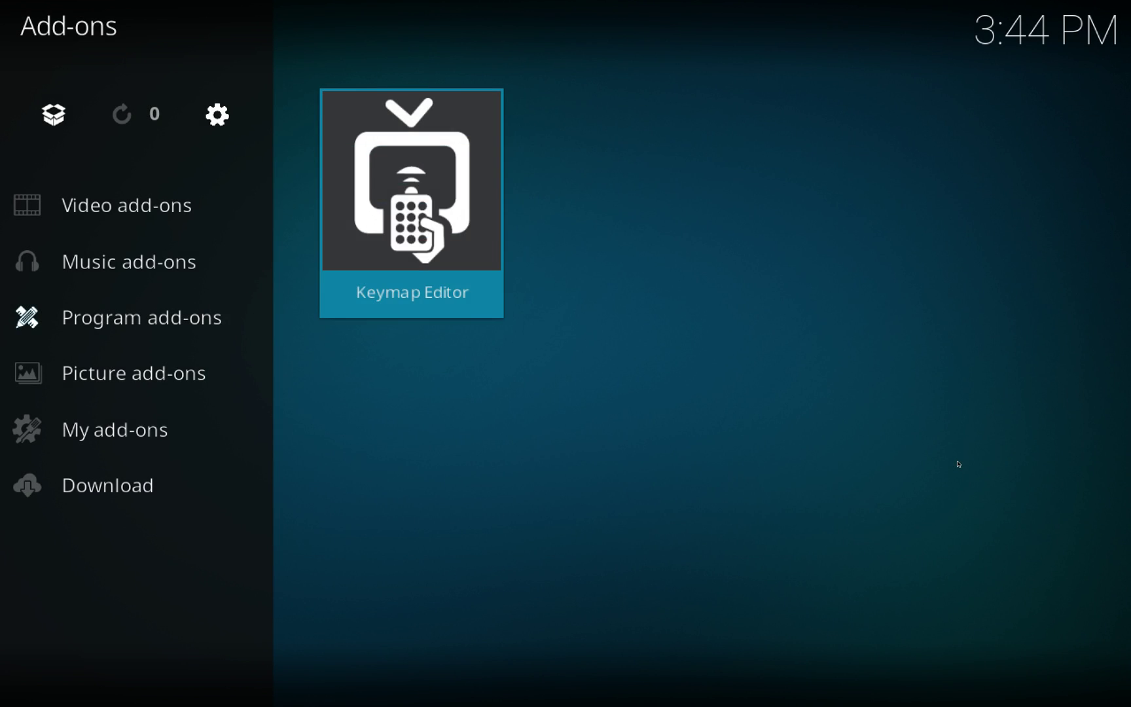
key(Escape)
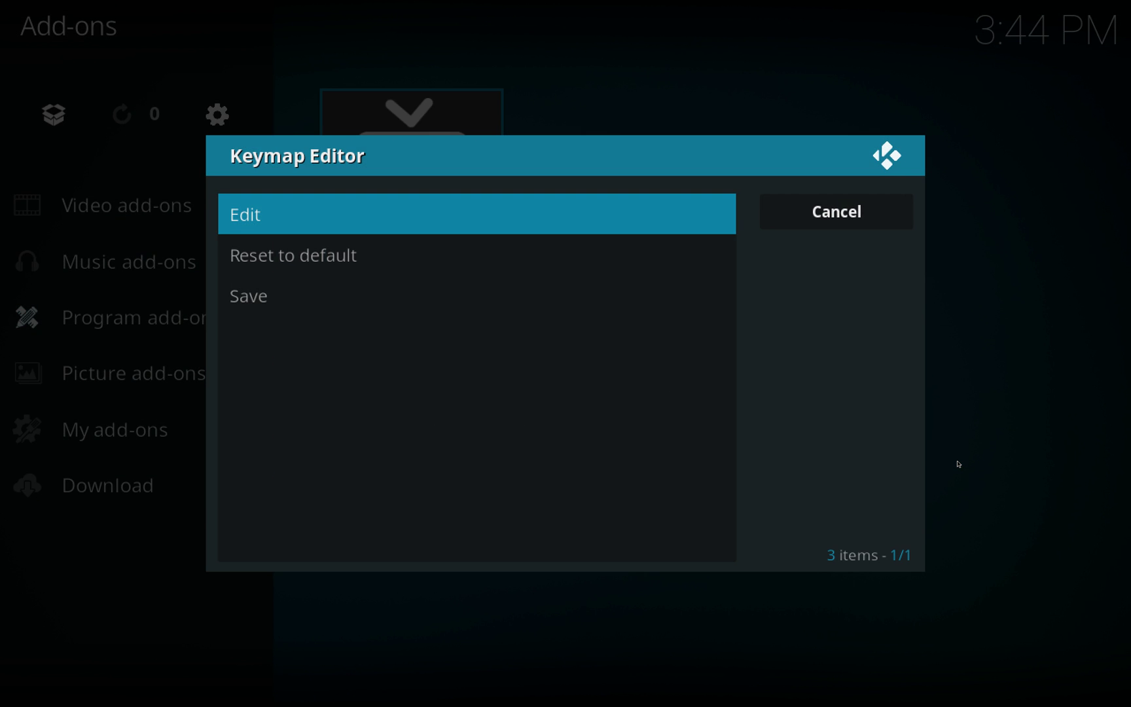
key(Down)
key(Down)
key(Return)
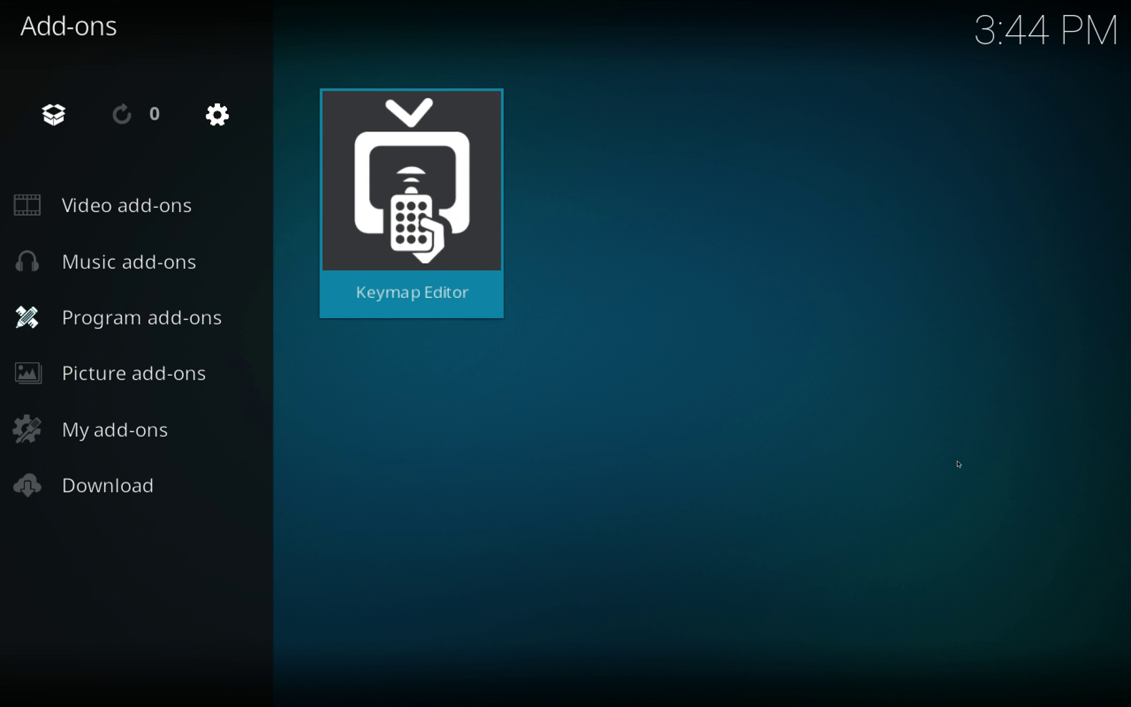
Run Keymap Editor again and open the Other action category for the Global window.
key(Return)
key(Return)
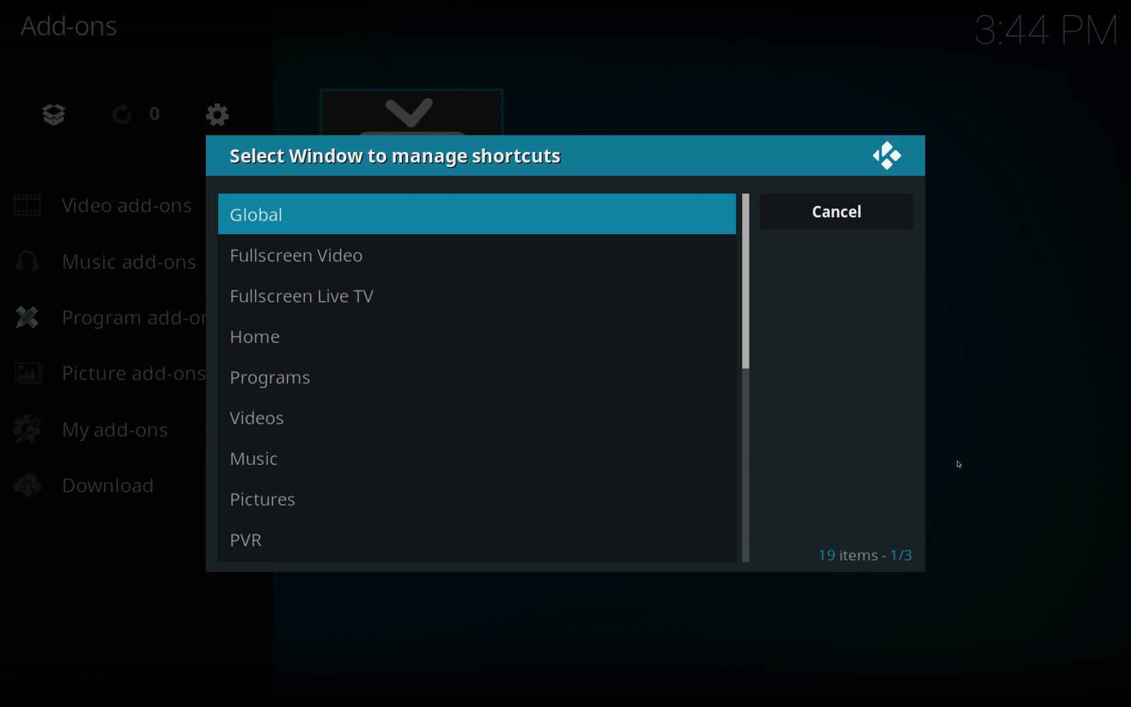
key(Return)
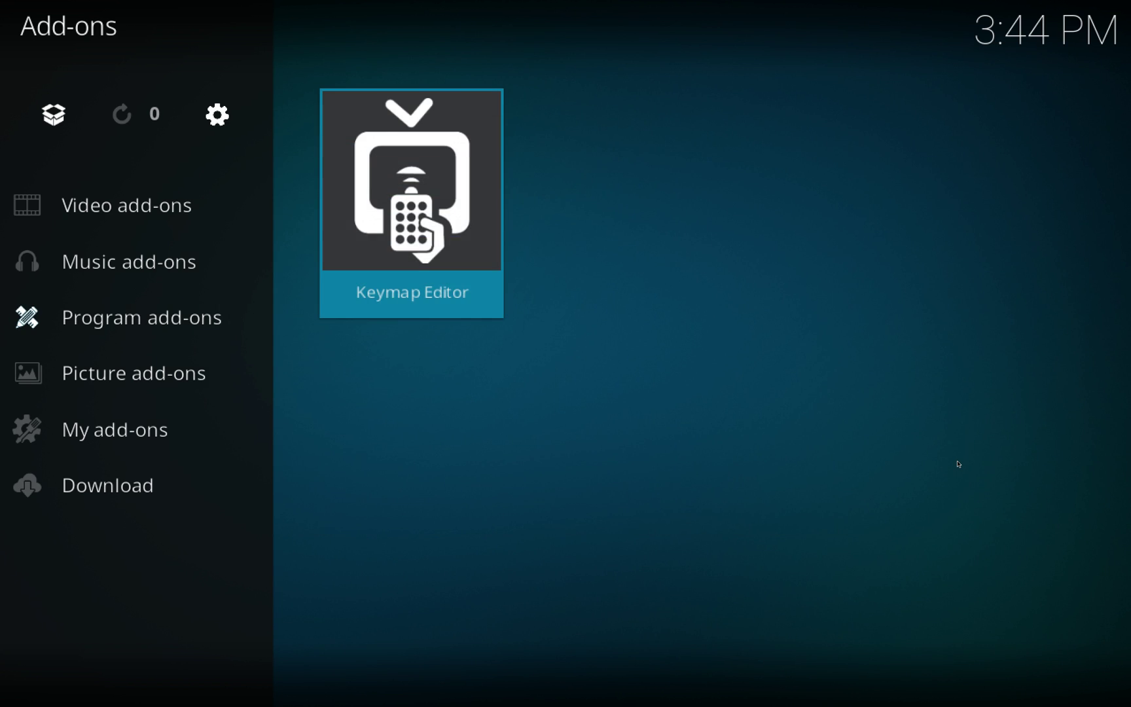
key(Up)
key(Up)
key(Up)
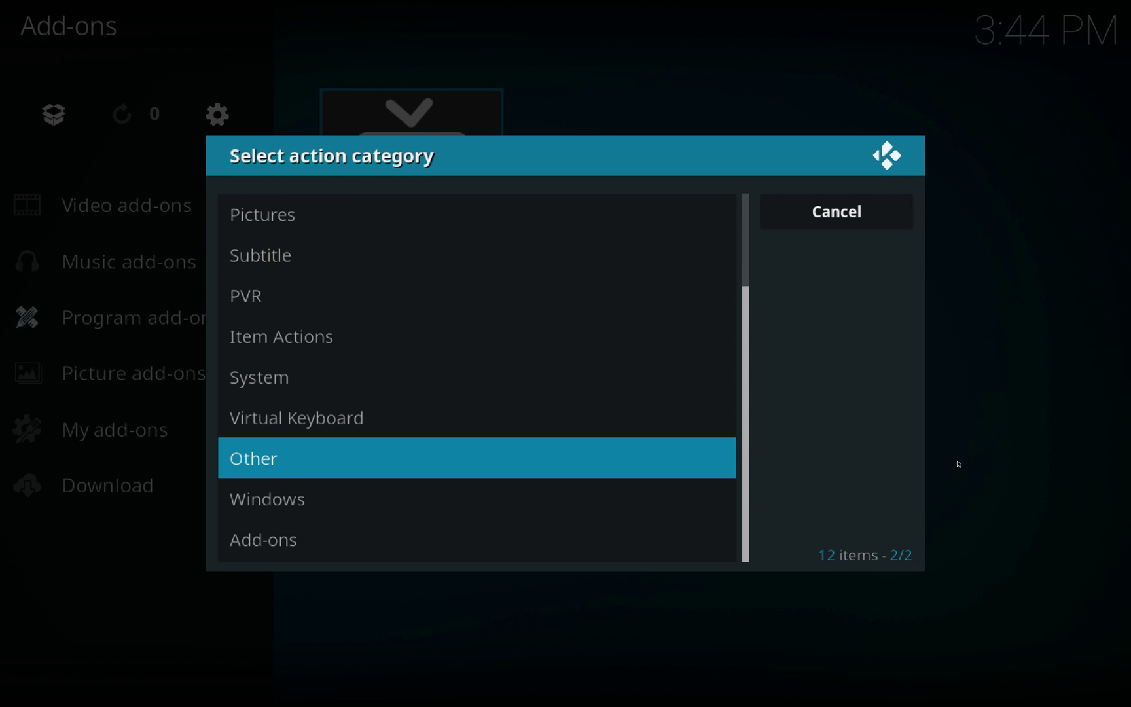
key(Return)
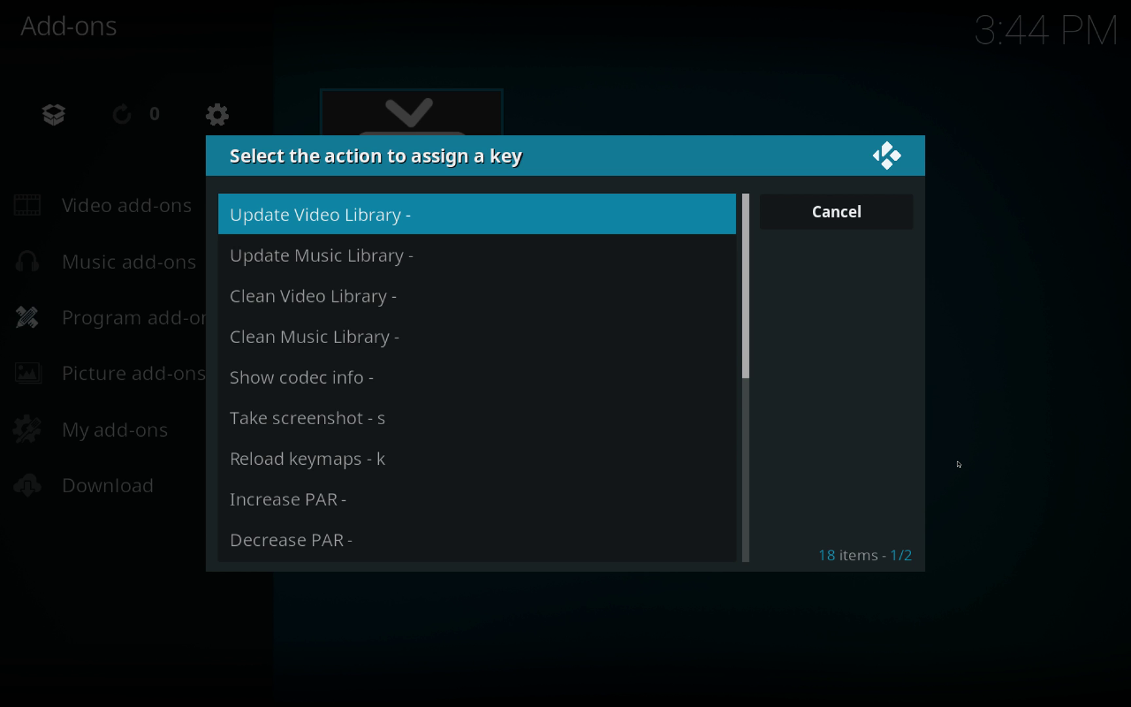
Assign the L key to the Take screenshot action and return to the action categories.
key(Down)
key(Down)
key(Down)
key(Down)
key(Down)
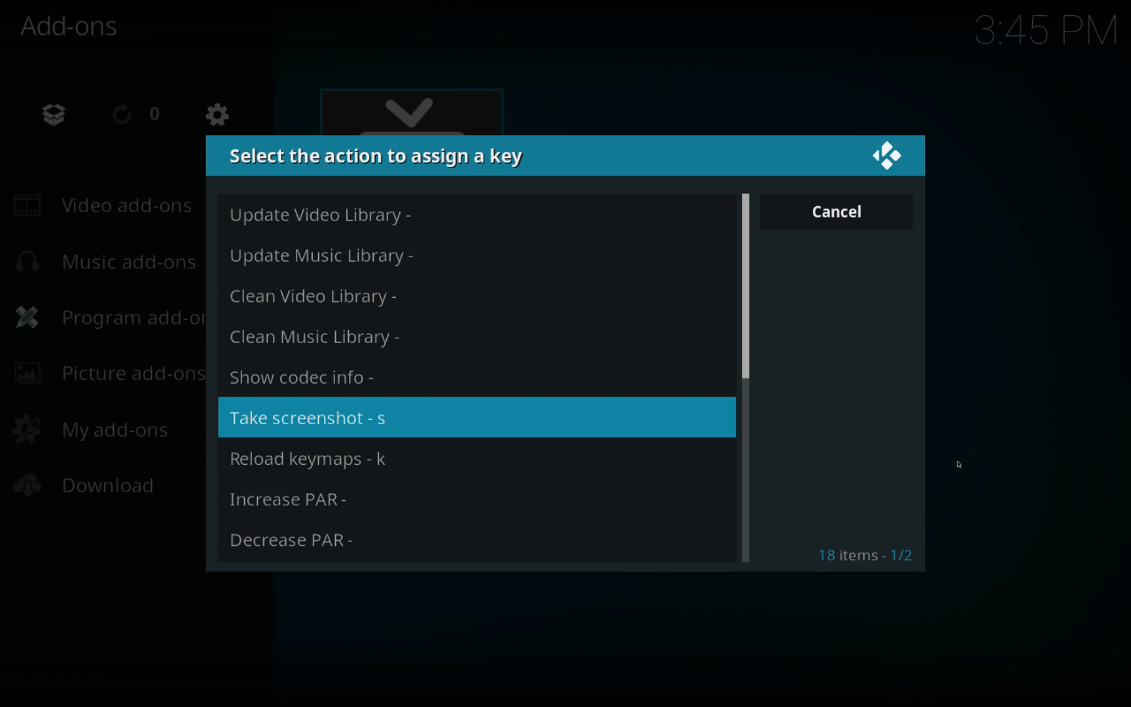
key(Return)
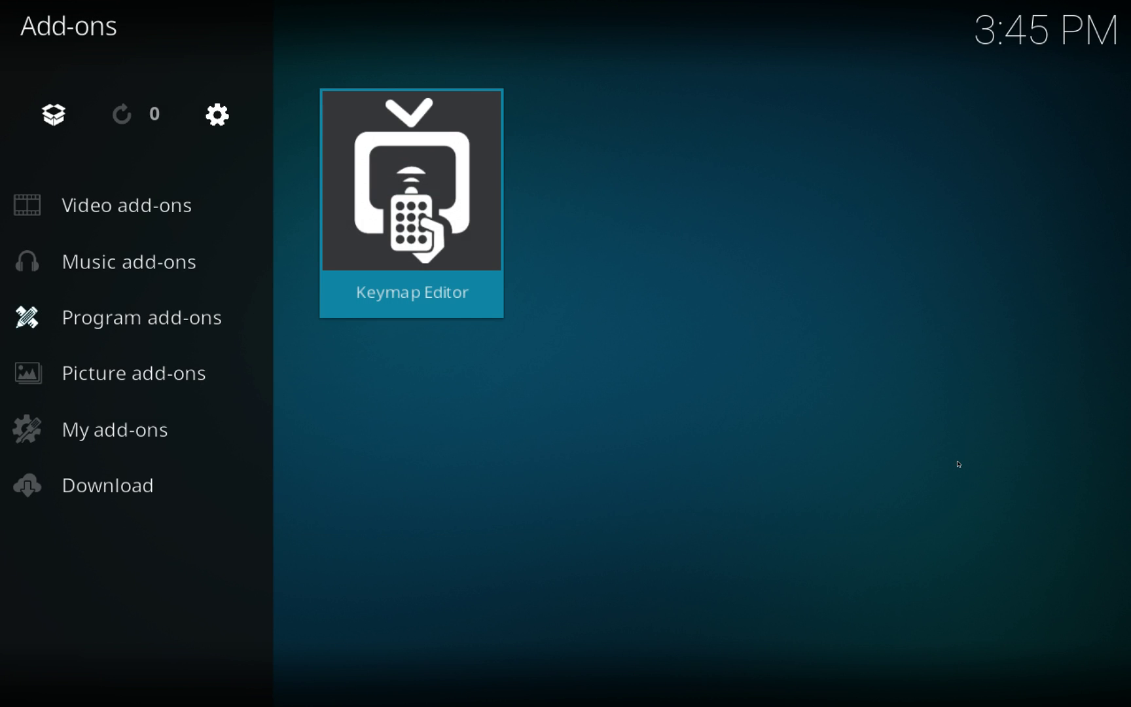
key(Return)
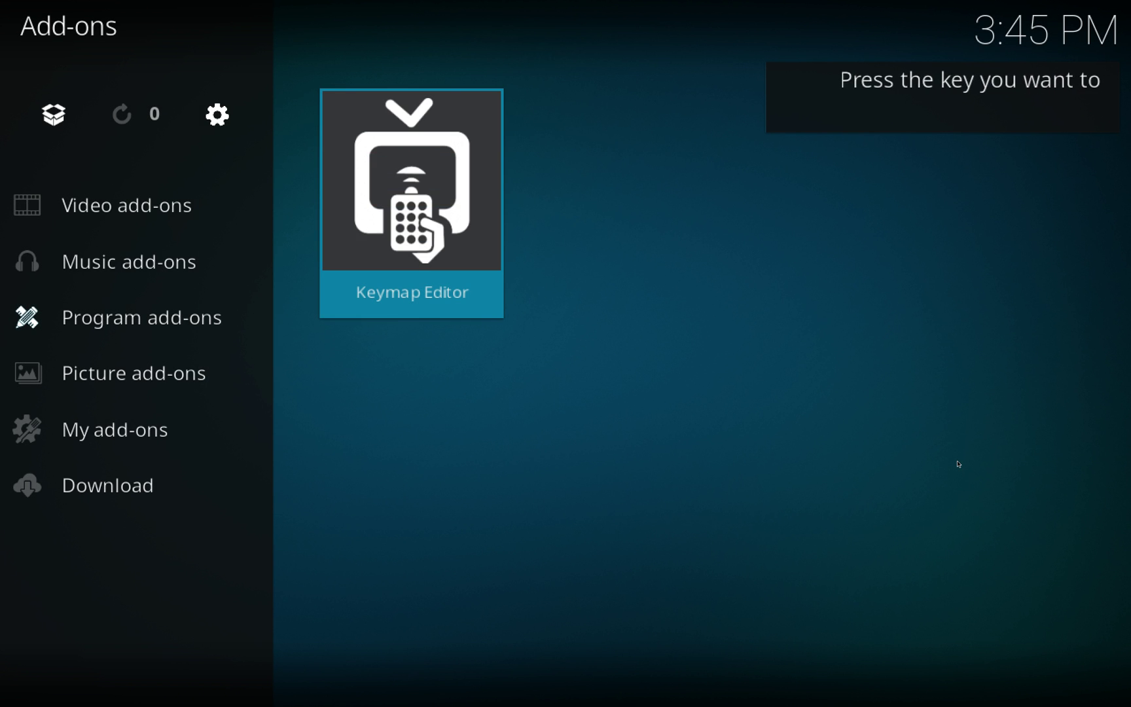
key(l)
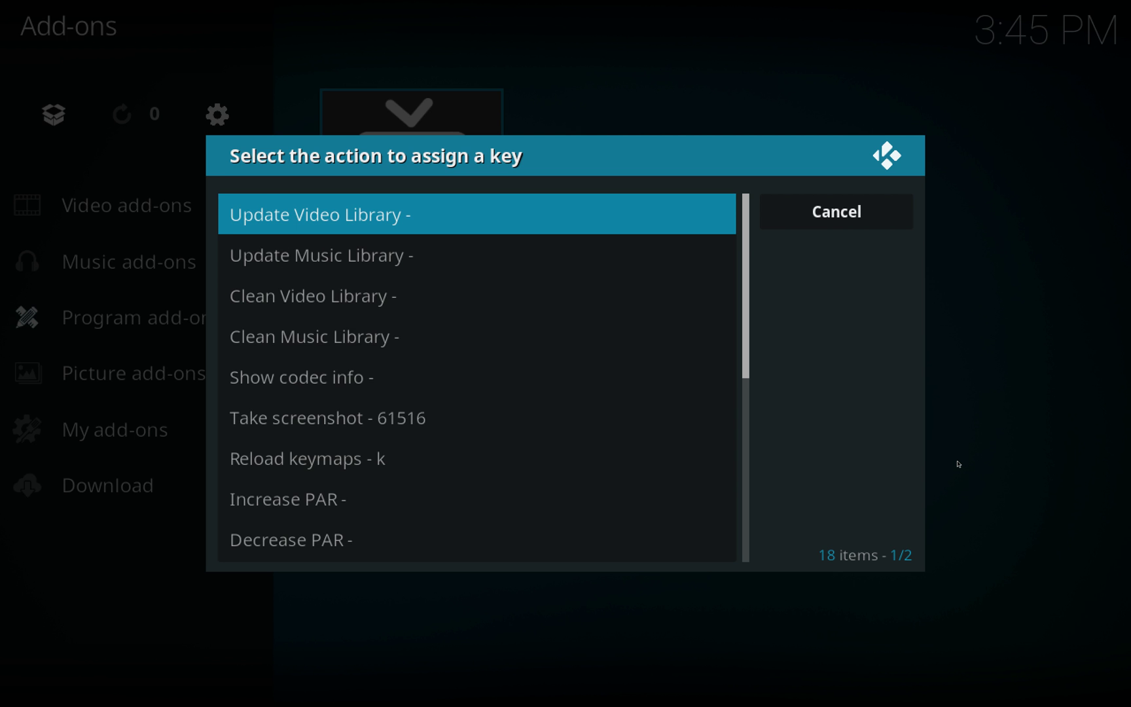
key(Down)
key(Down)
key(Down)
key(Down)
key(Down)
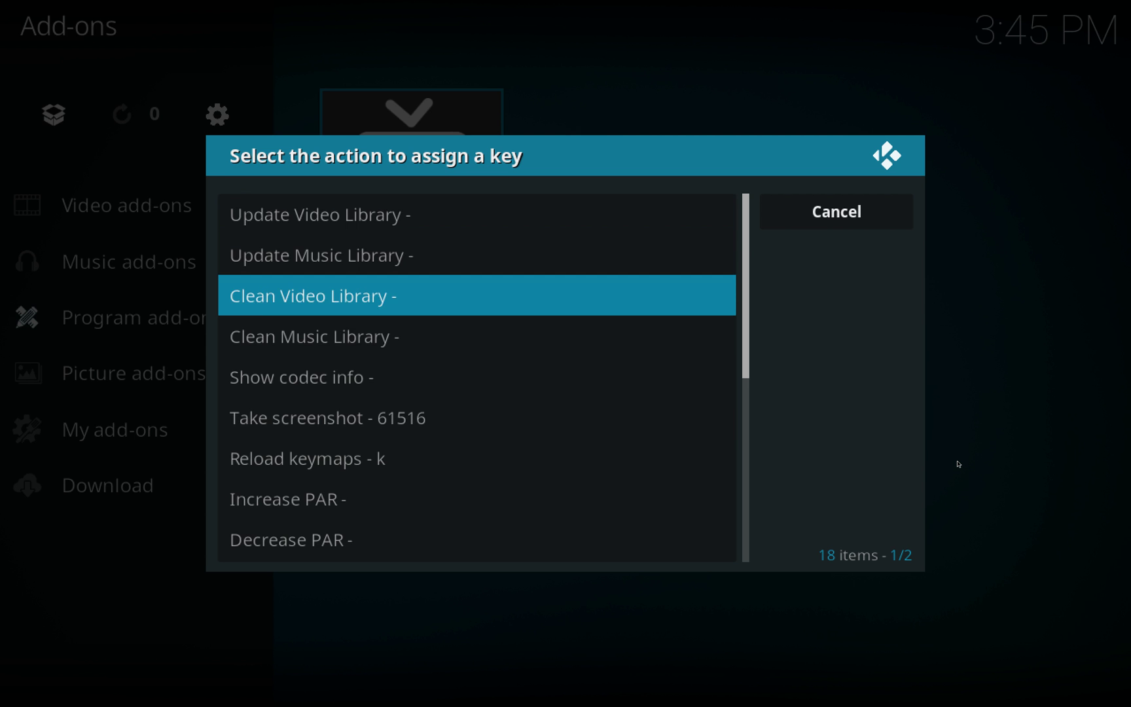
key(Escape)
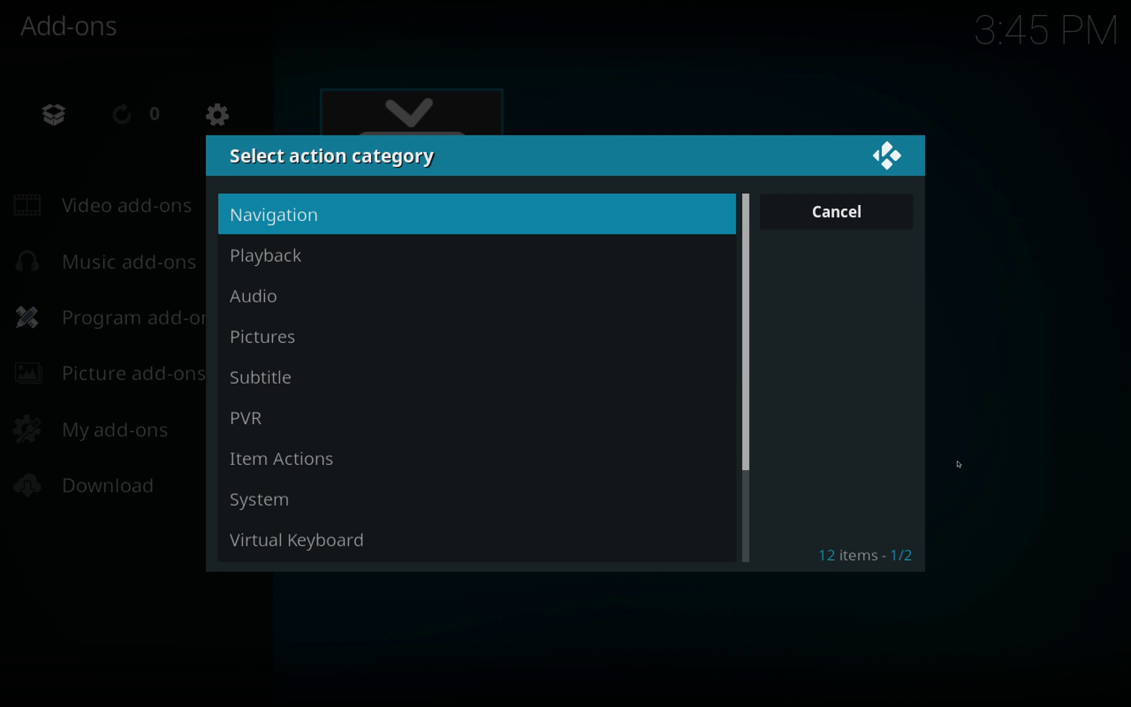
Open the Add-ons action category to access the launch actions of the installed add-ons.
key(Up)
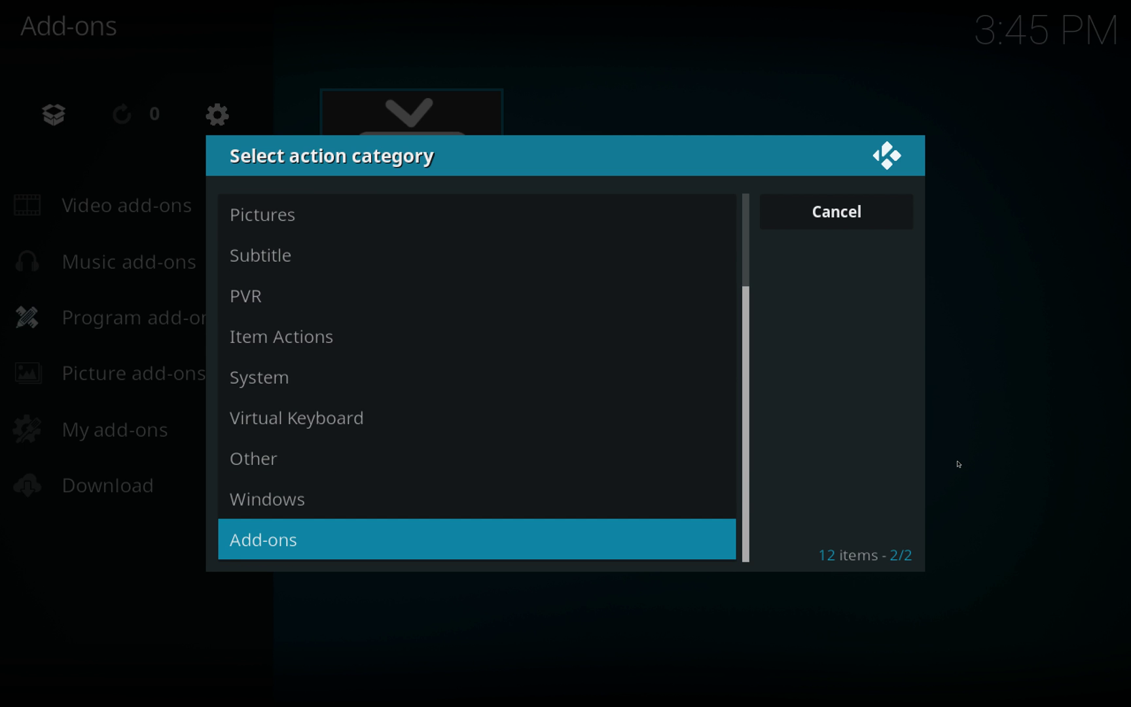
key(Up)
key(Up)
key(Down)
key(Down)
key(Return)
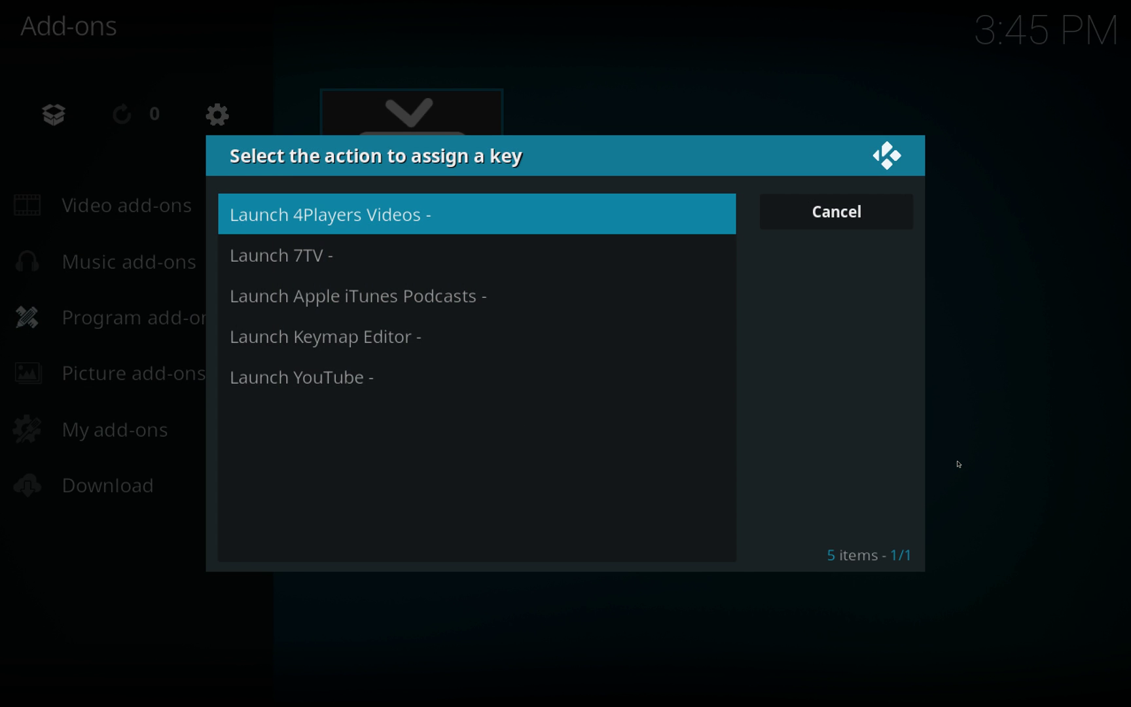
Assign the Y key to the Launch YouTube action and check its entry in the list.
key(Down)
key(Down)
key(Down)
key(Down)
key(Up)
key(Up)
key(Up)
key(Up)
key(Down)
key(Down)
key(Down)
key(Down)
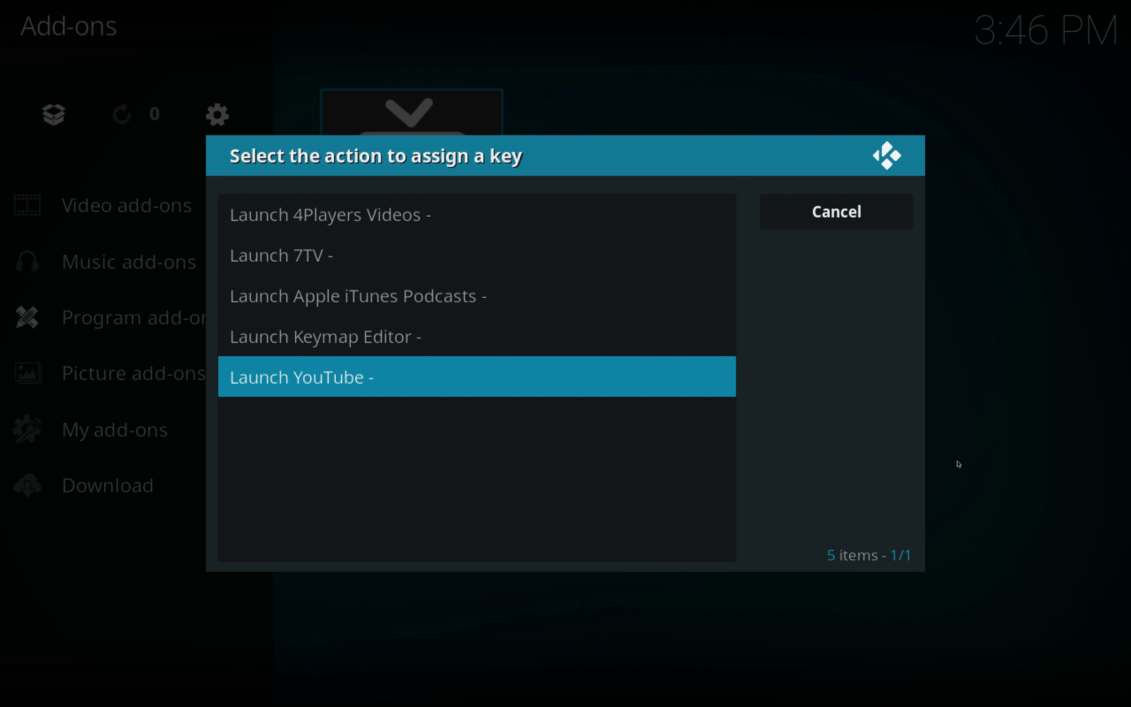
key(Return)
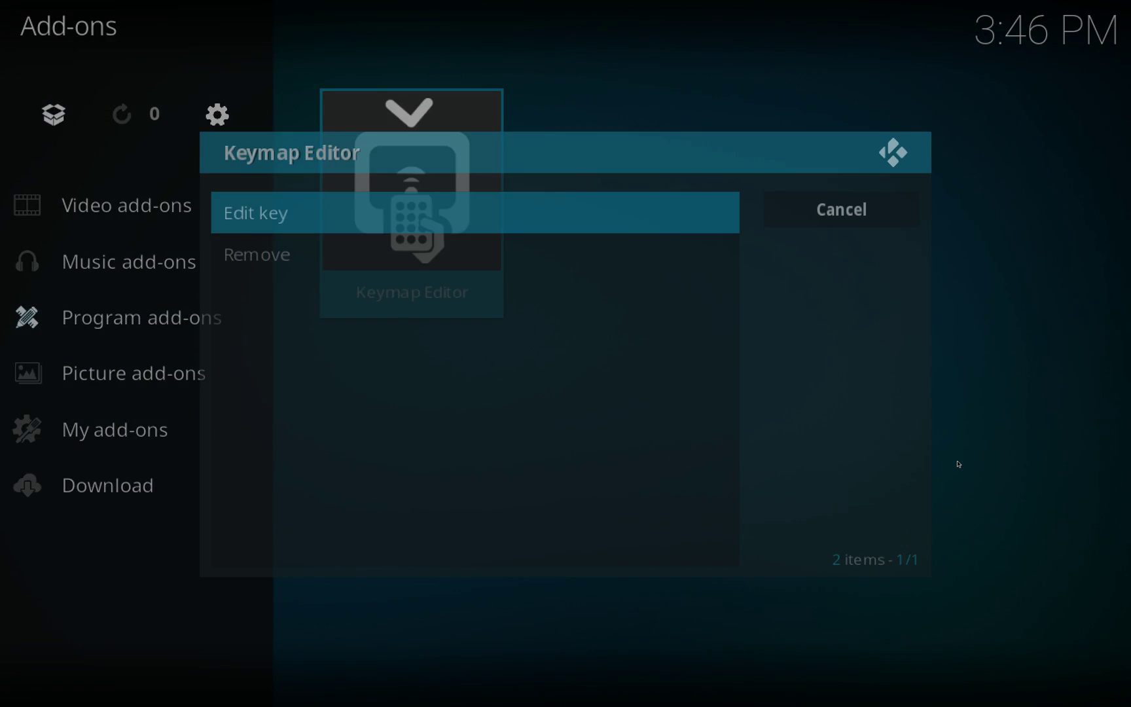
key(Return)
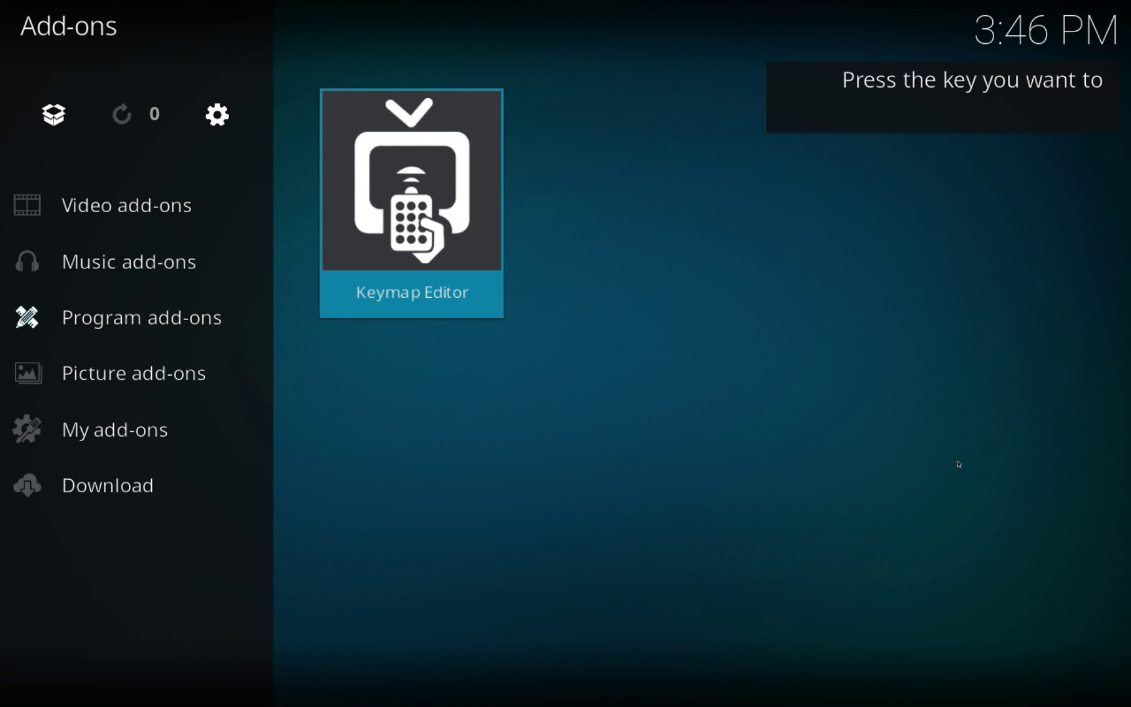
key(F1)
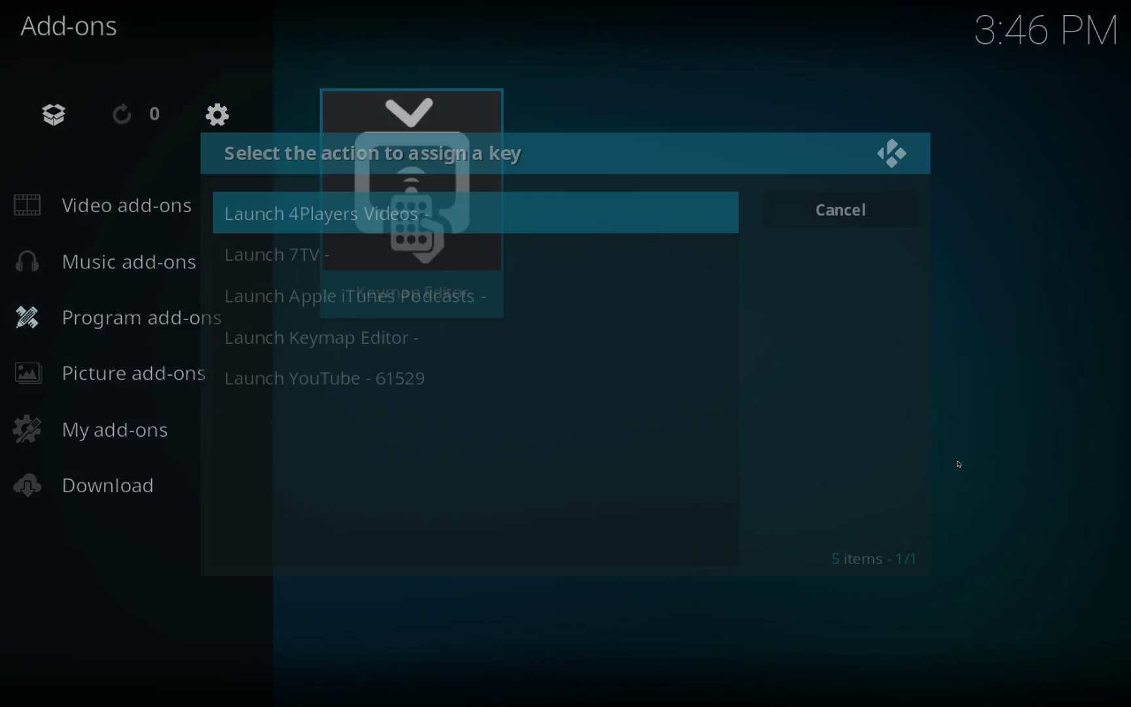
key(Up)
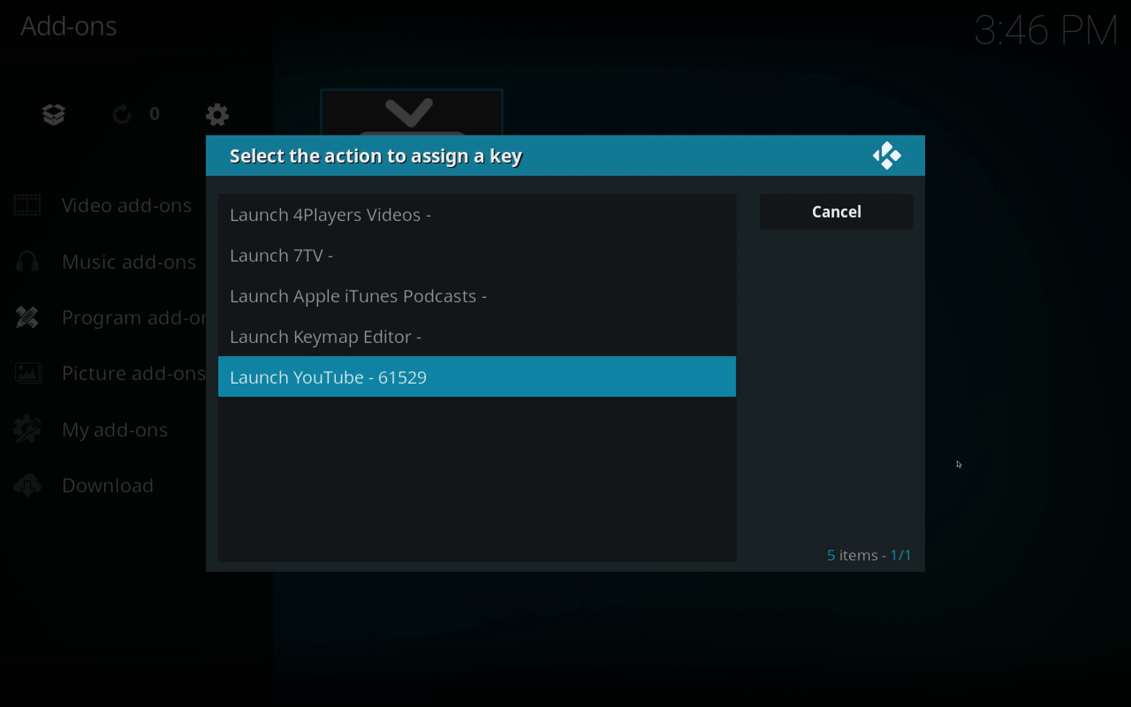
Leave the action and window lists of Keymap Editor and save the edited keymap.
key(Escape)
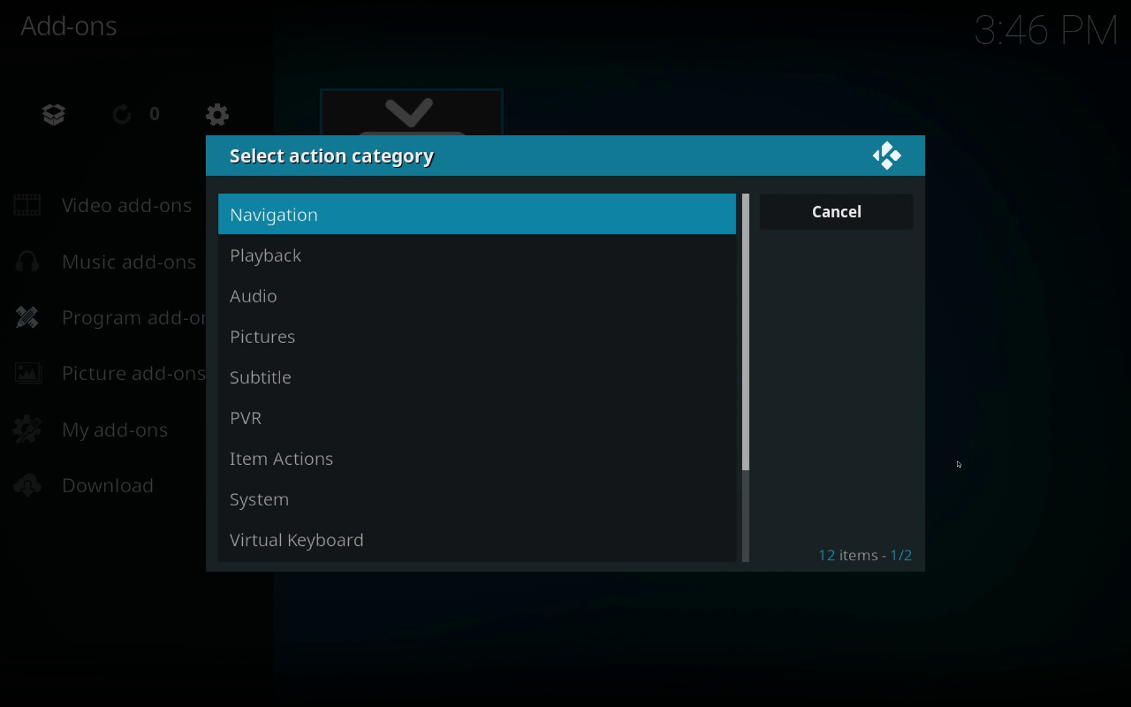
key(Escape)
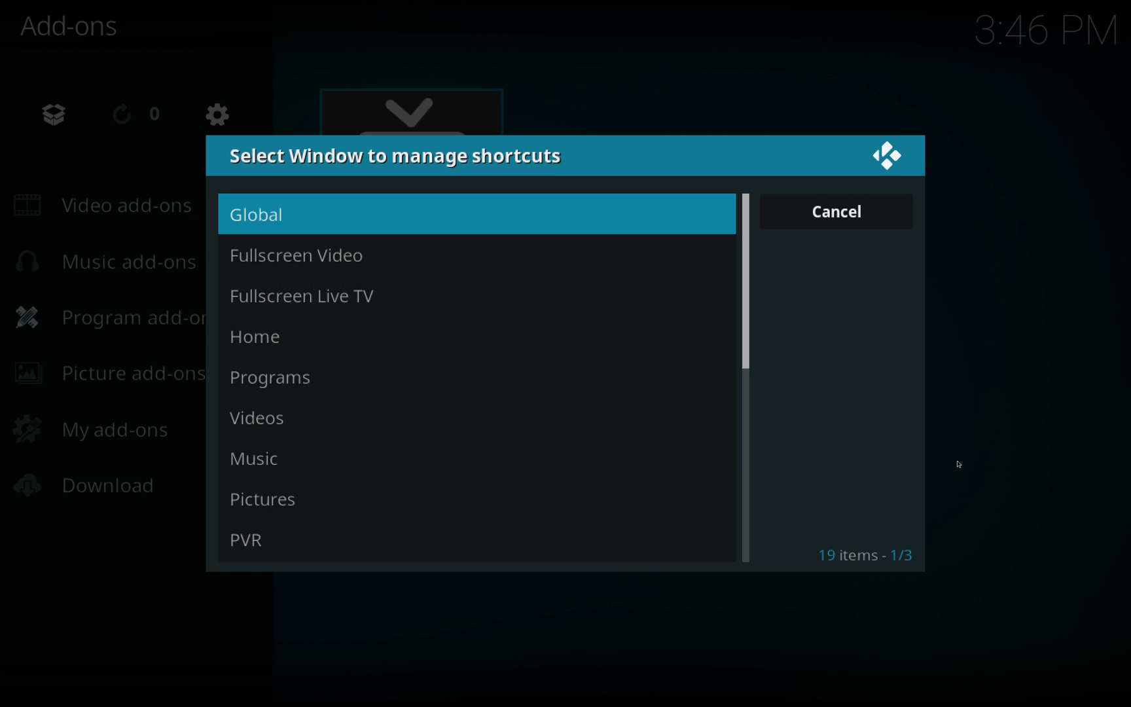
key(Escape)
key(Up)
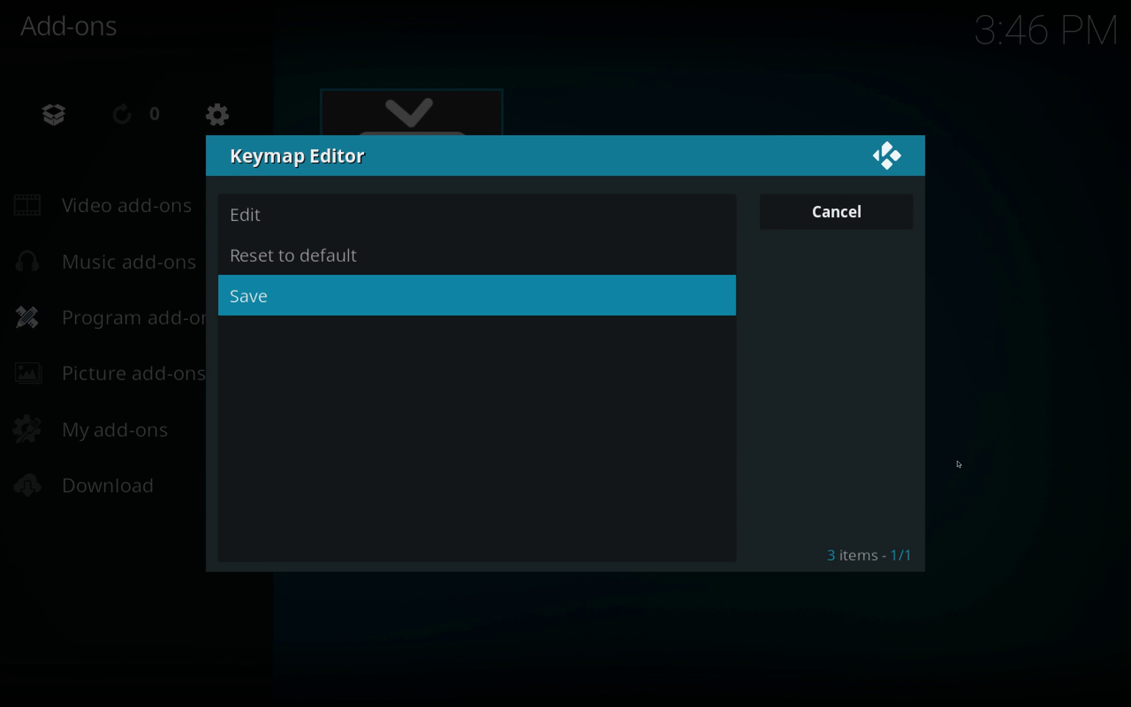
key(Return)
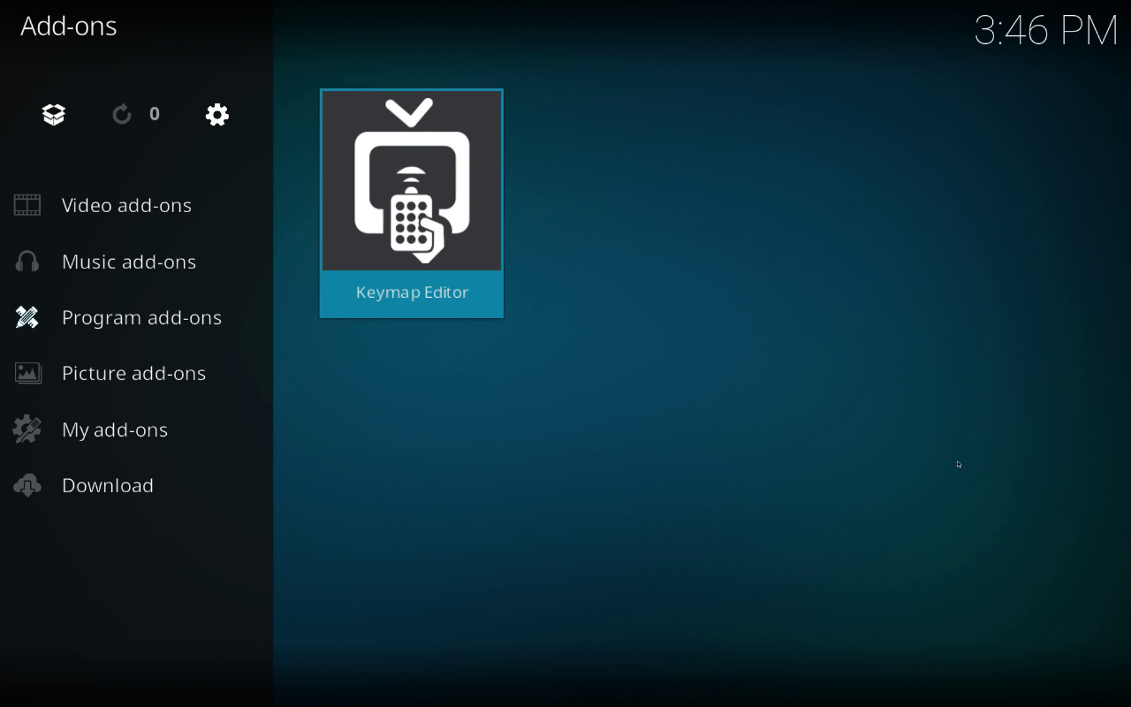
Test the Y shortcut by launching YouTube from the Add-ons screen, look through its entries and go back.
key(Left)
key(Right)
key(Left)
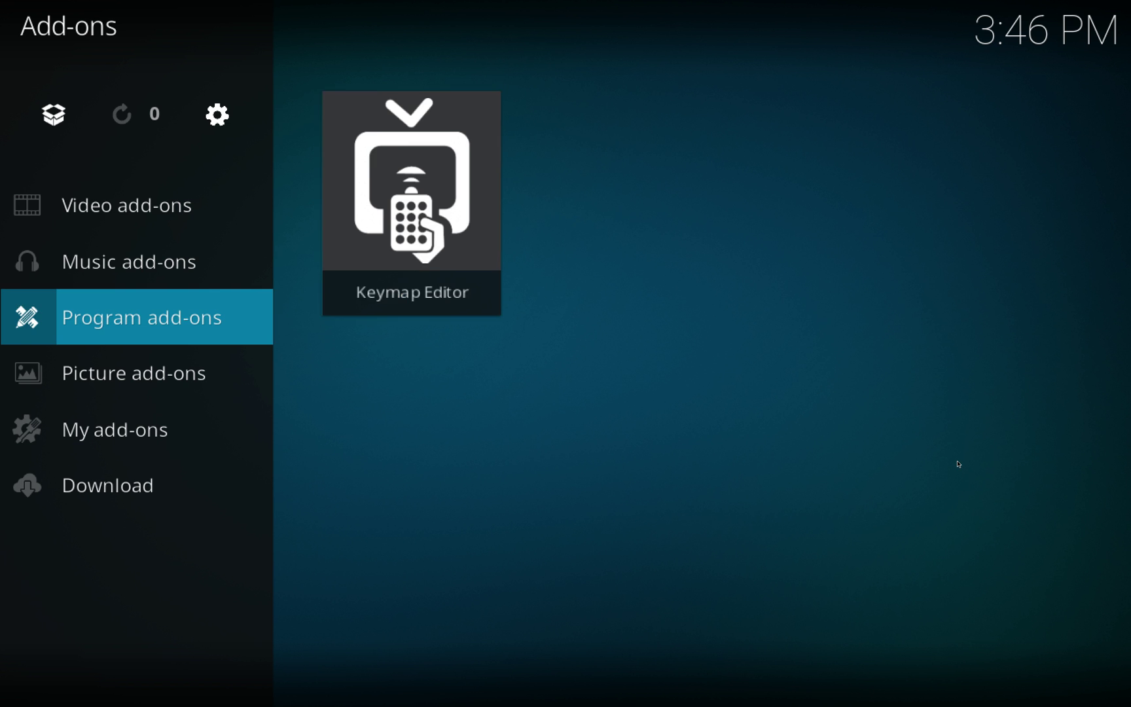
key(Up)
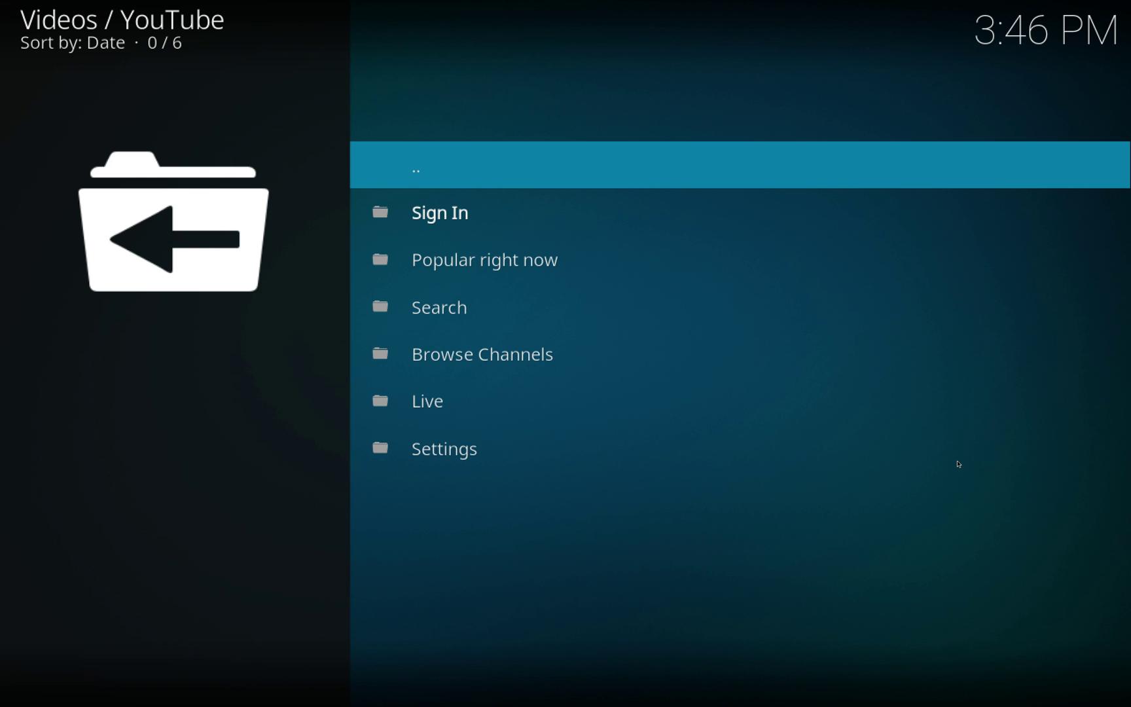
key(Down)
key(Down)
key(Down)
key(Down)
key(Down)
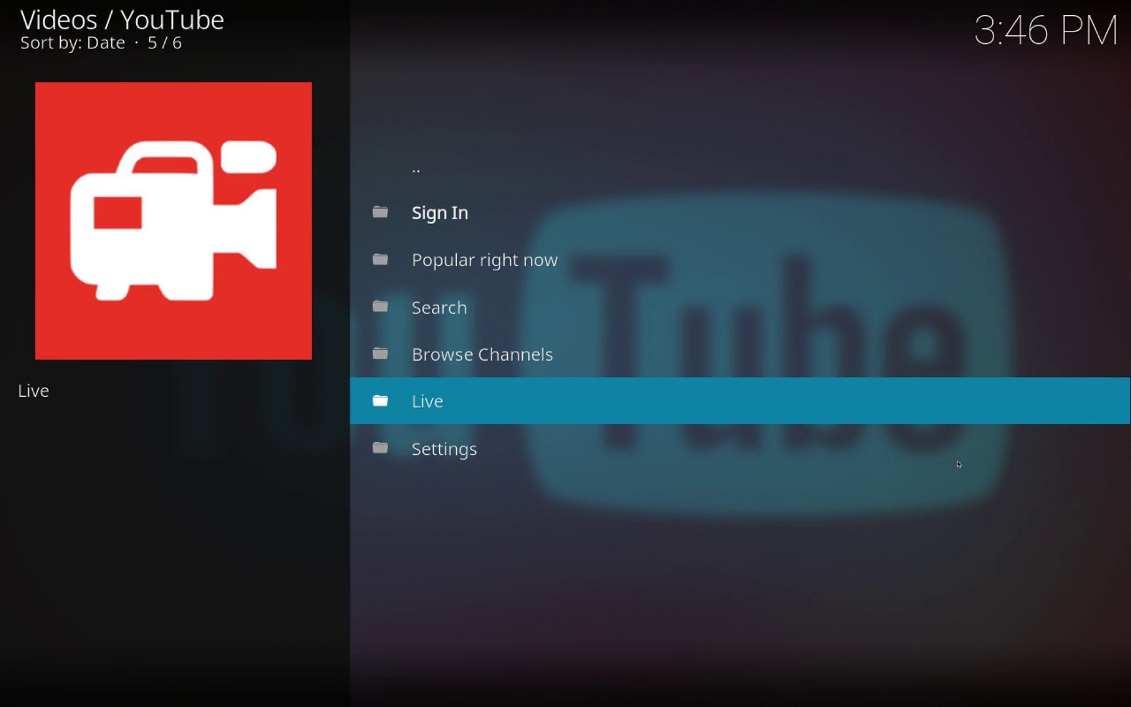
key(BackSpace)
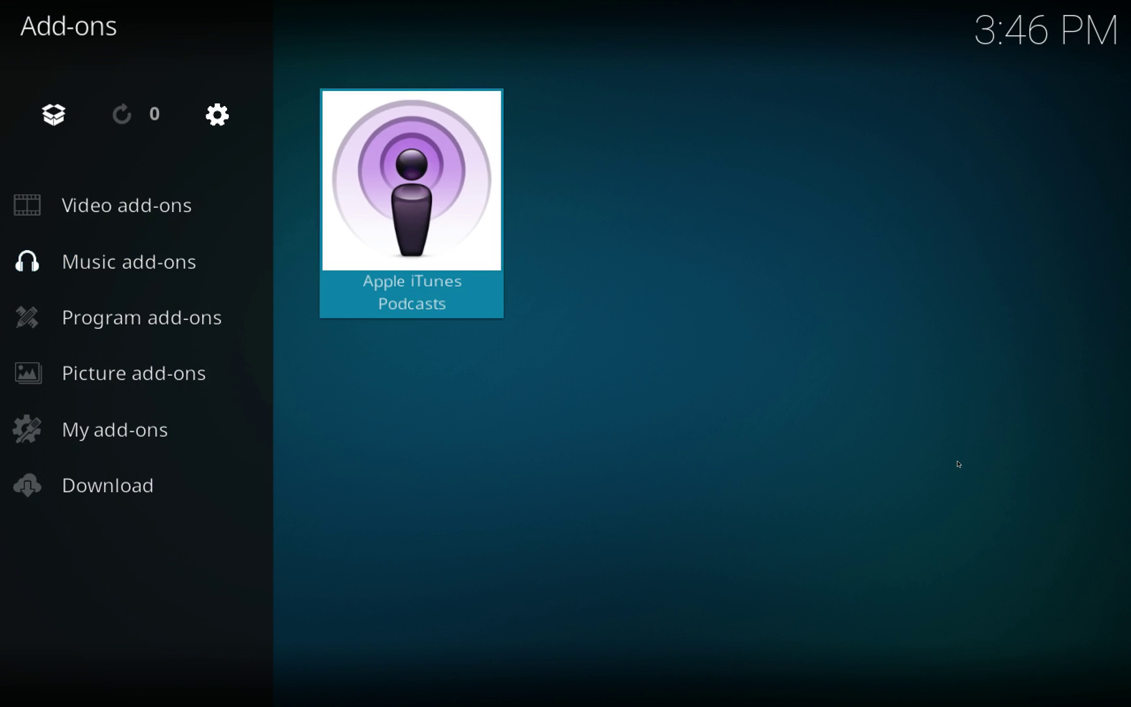
Try the L screenshot shortcut on the Music add-ons screen and cancel the screenshot folder selection.
key(Return)
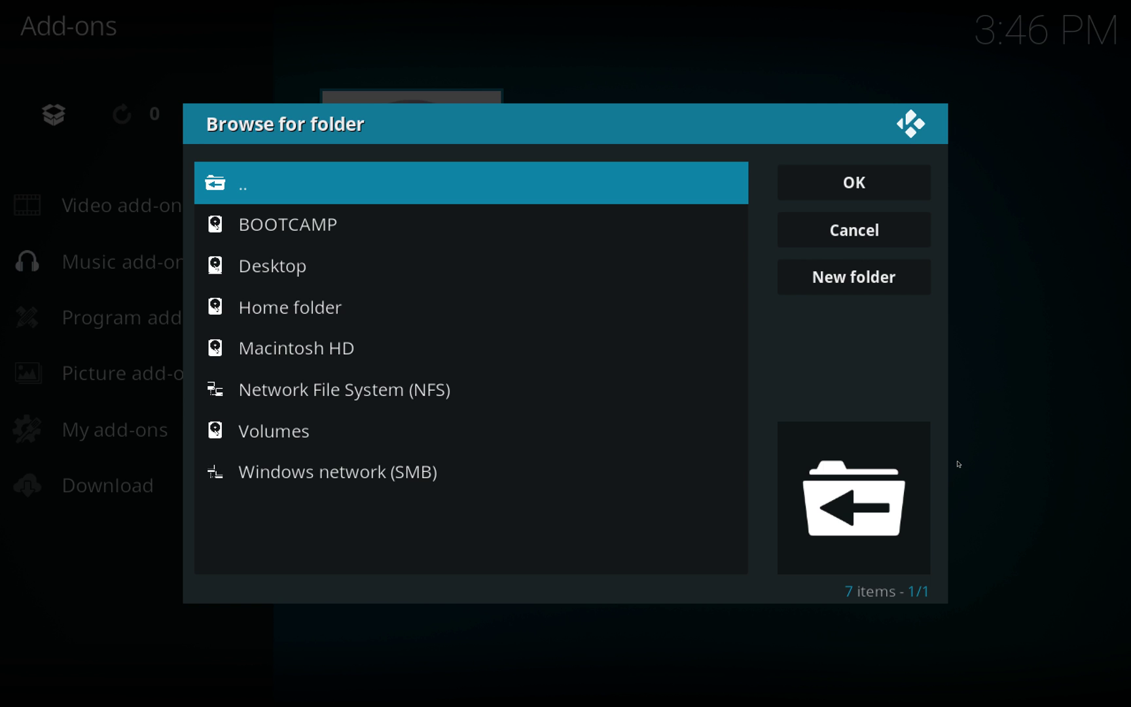
key(Down)
key(Down)
key(Down)
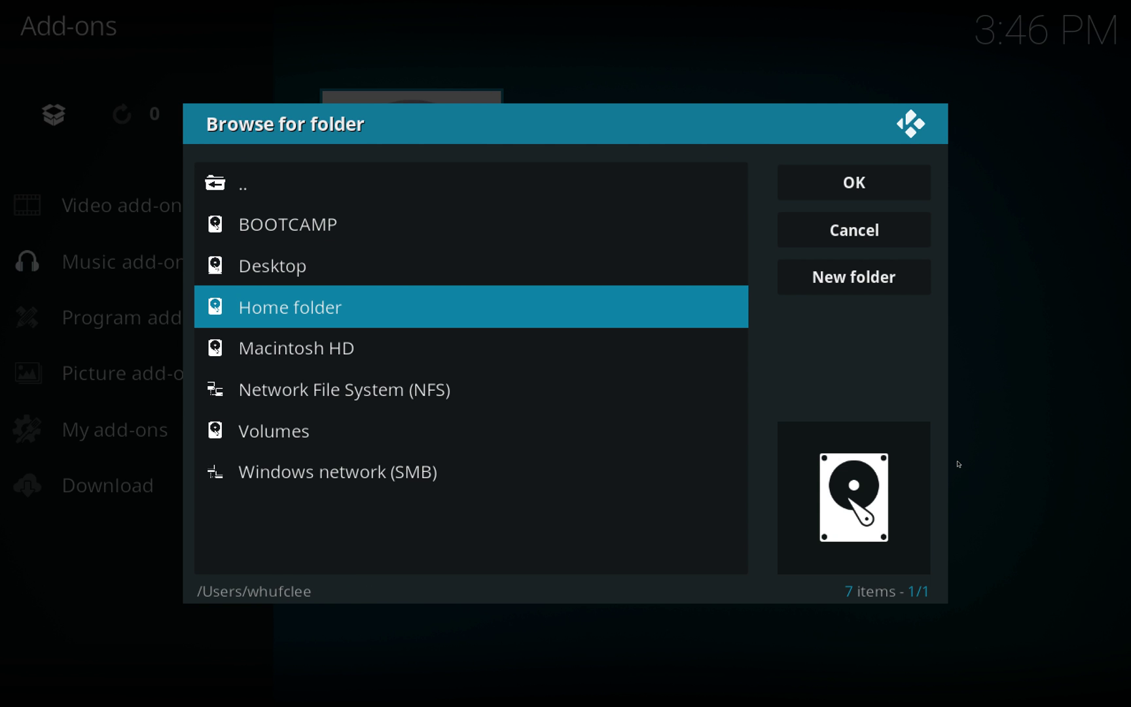
key(Right)
key(Down)
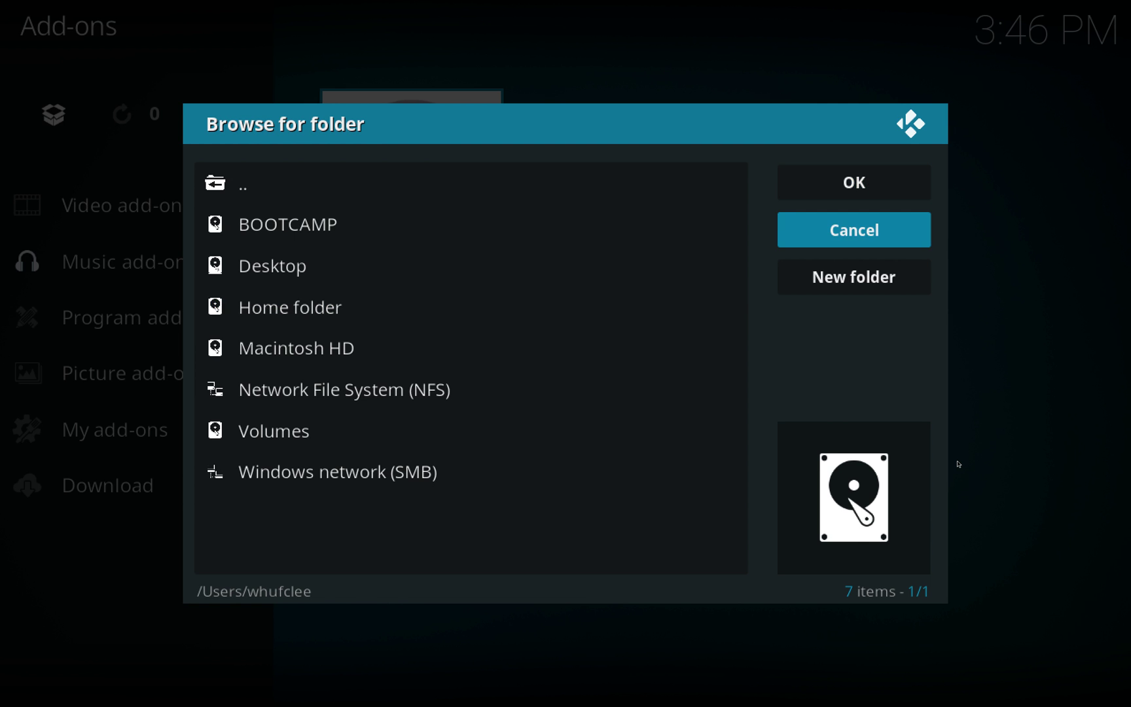
key(Return)
key(Right)
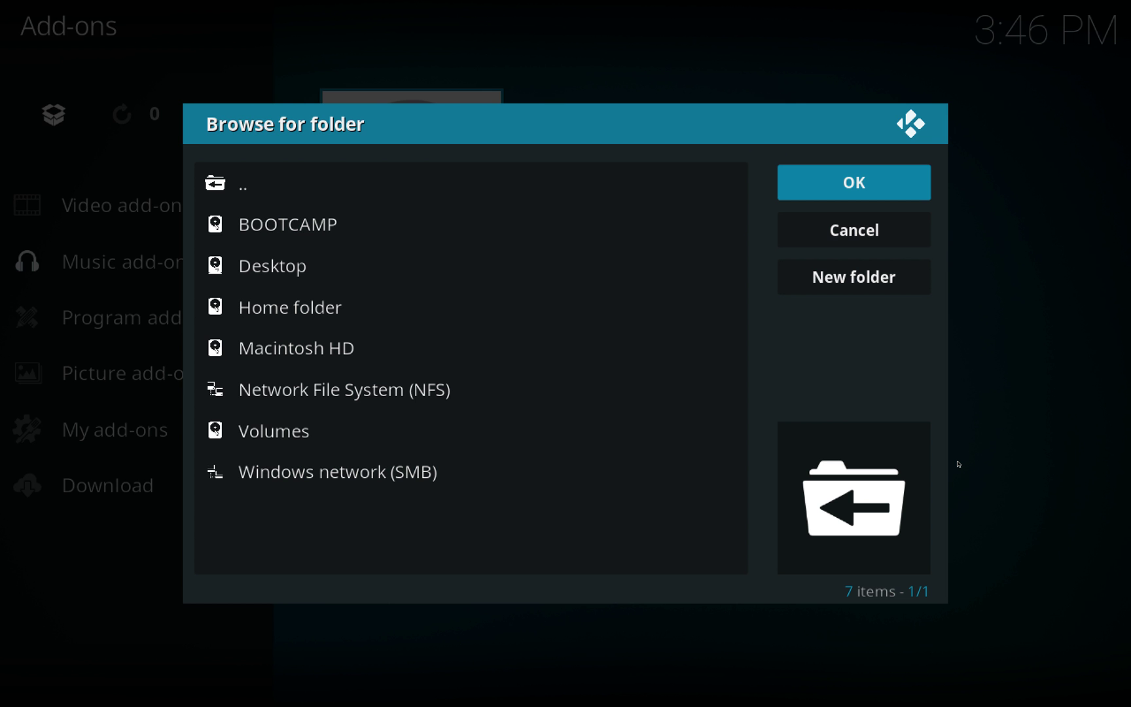
key(Down)
key(Return)
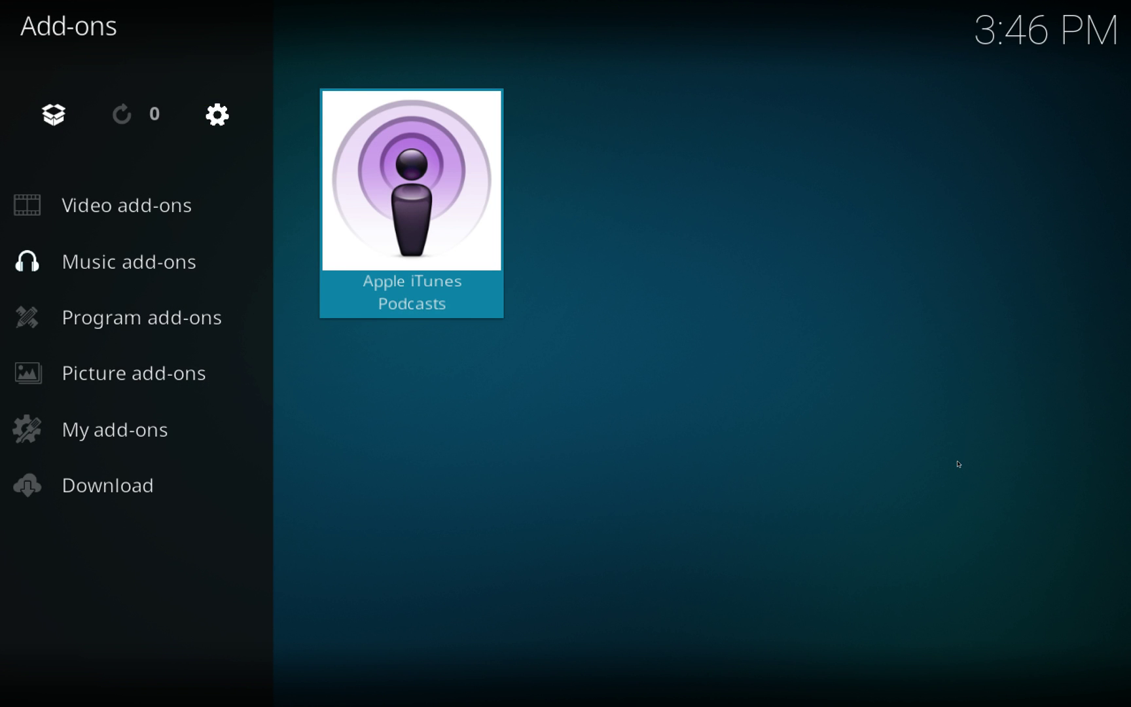